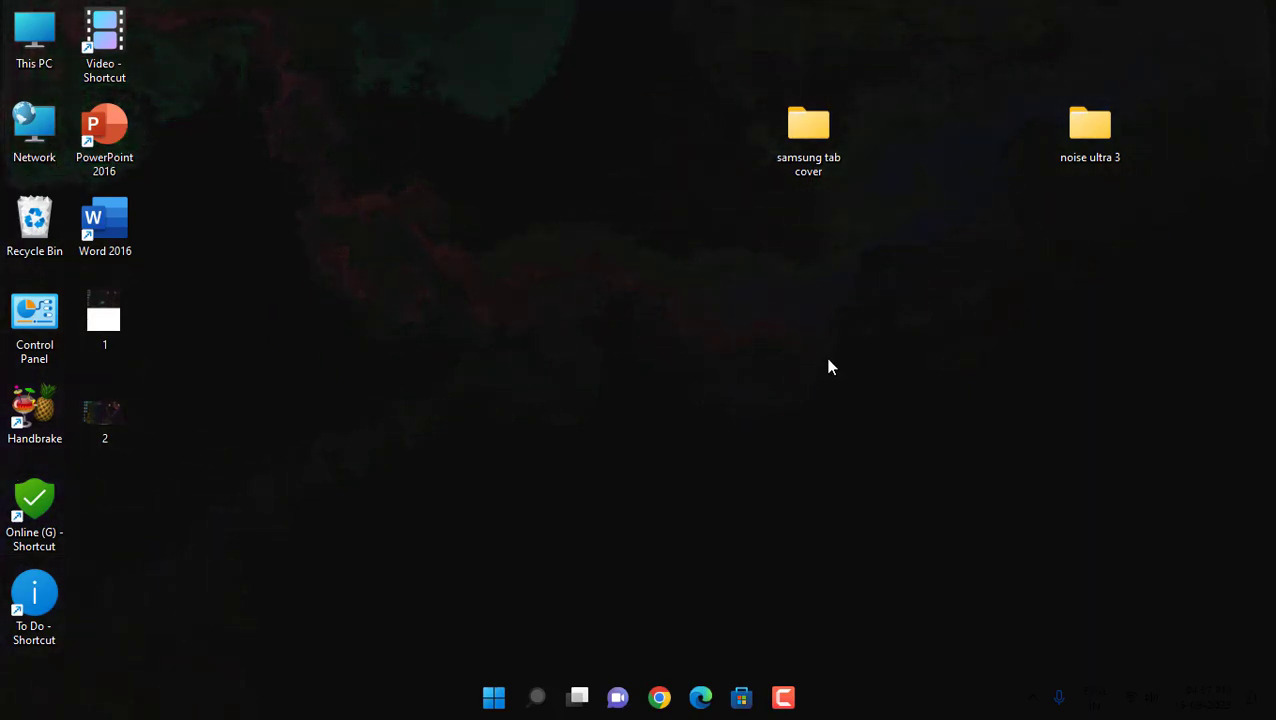
Step: Open Lively Wallpaper's Microsoft Store page, then minimize the Store
left_click(975, 310)
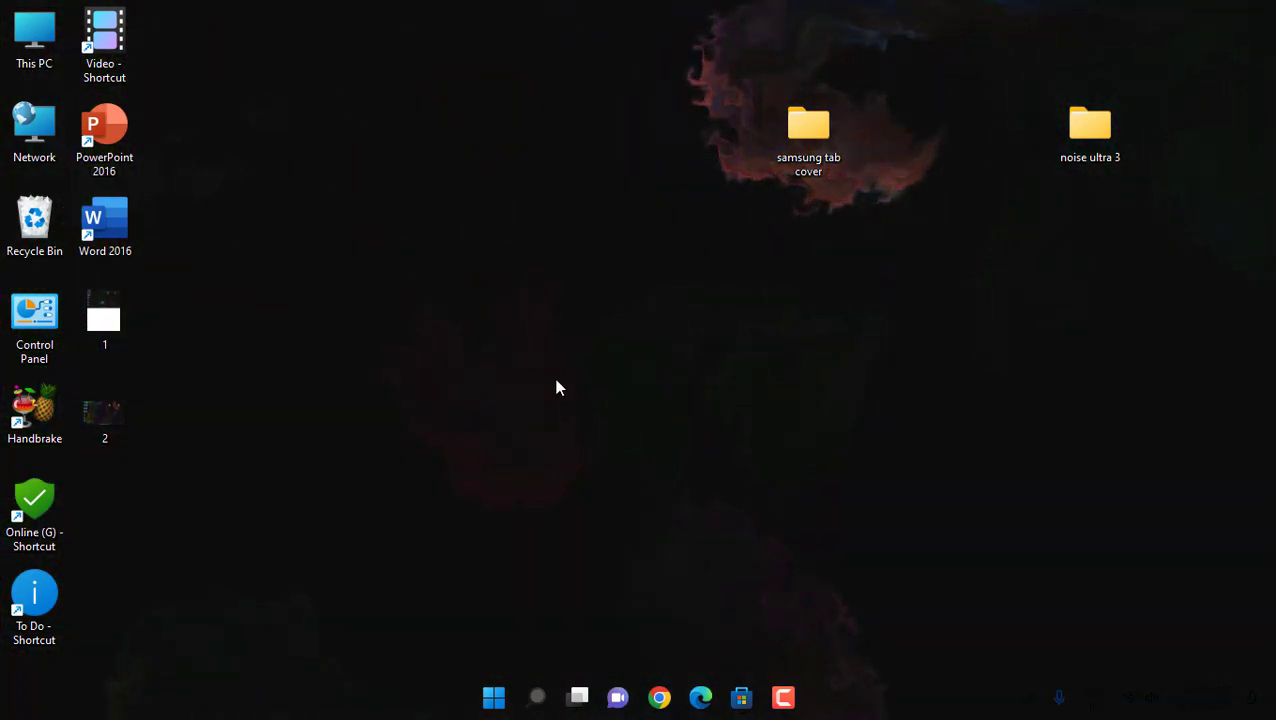
key("super")
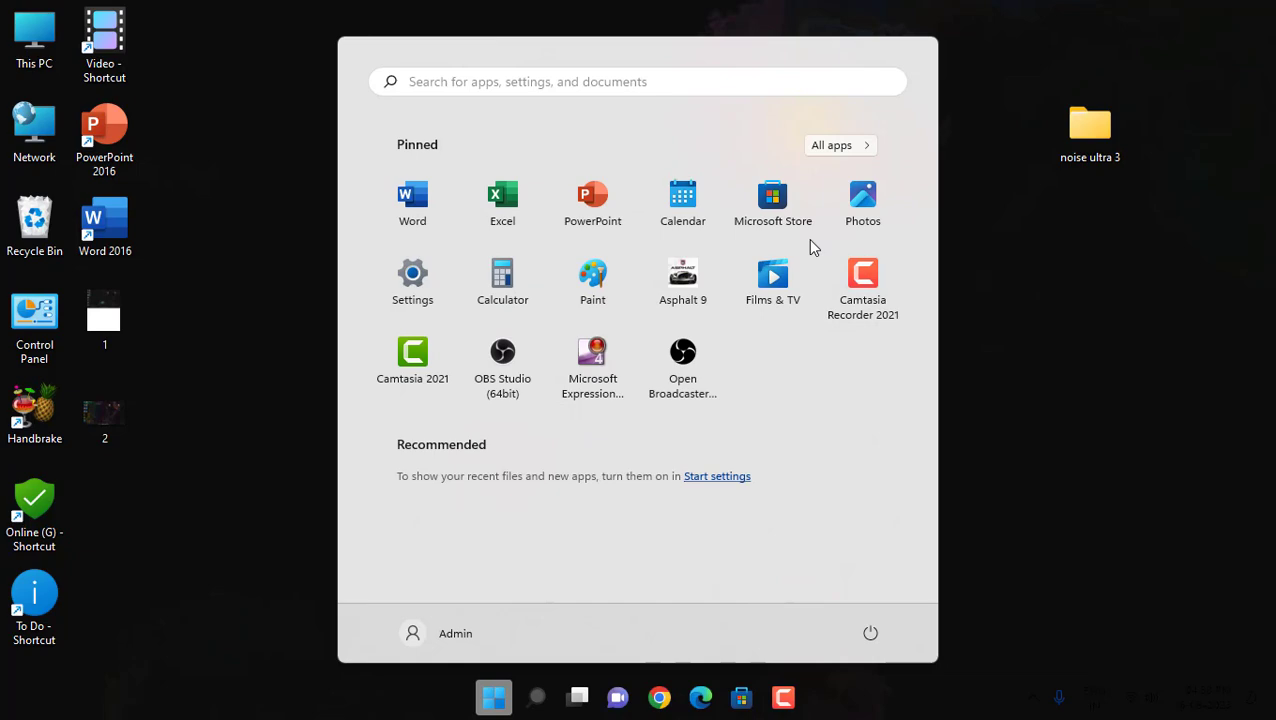
left_click(779, 196)
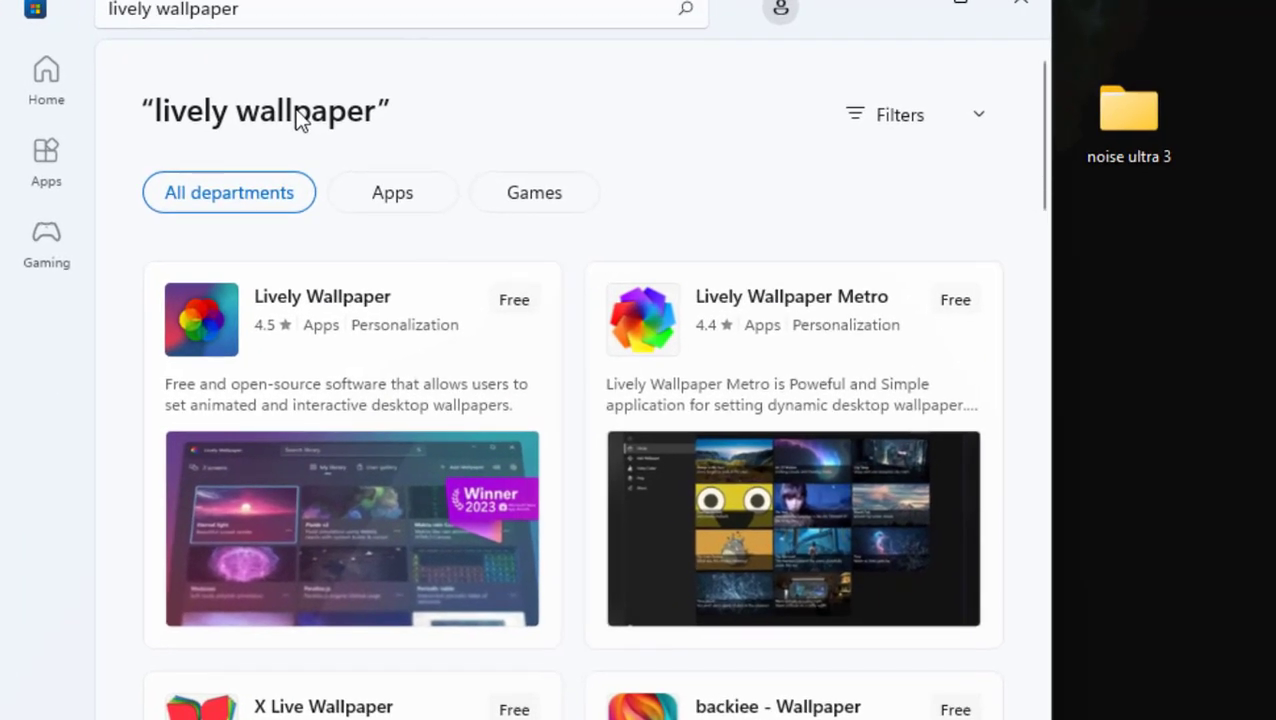
mouse_move(300, 330)
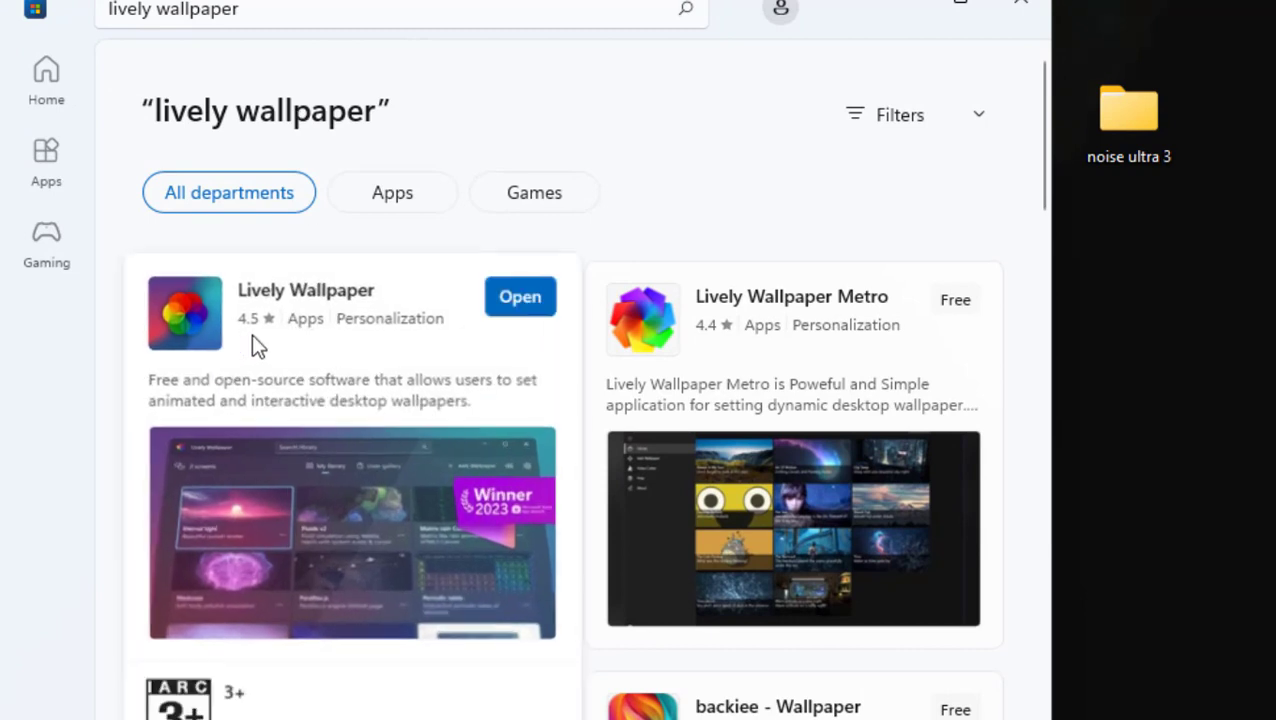
left_click(252, 337)
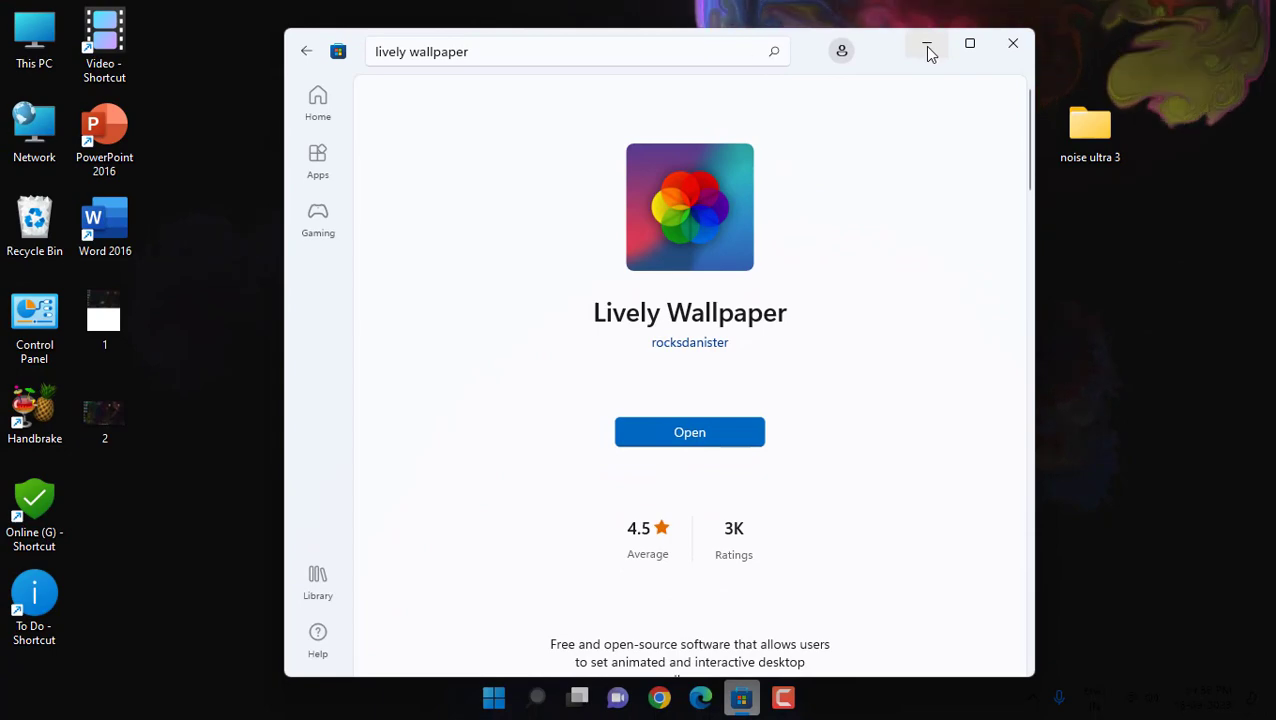
left_click(924, 46)
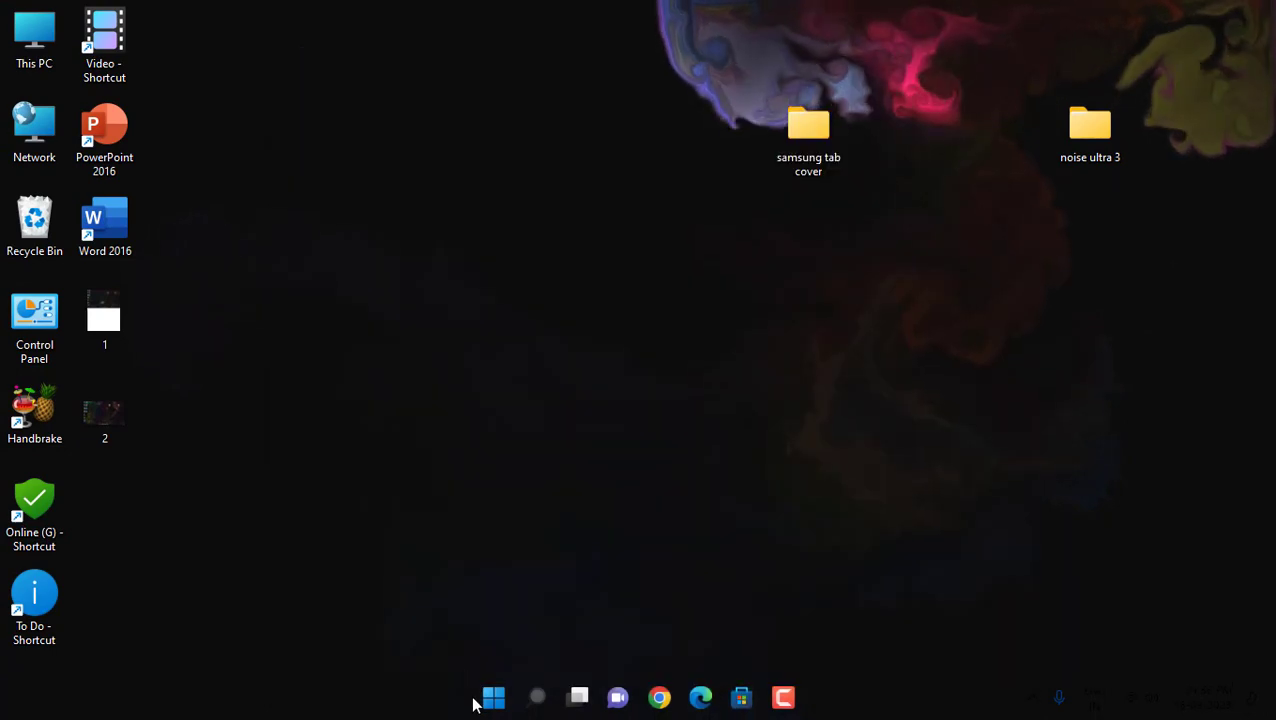
Step: Launch Lively Wallpaper by searching 'live' in Start
left_click(490, 697)
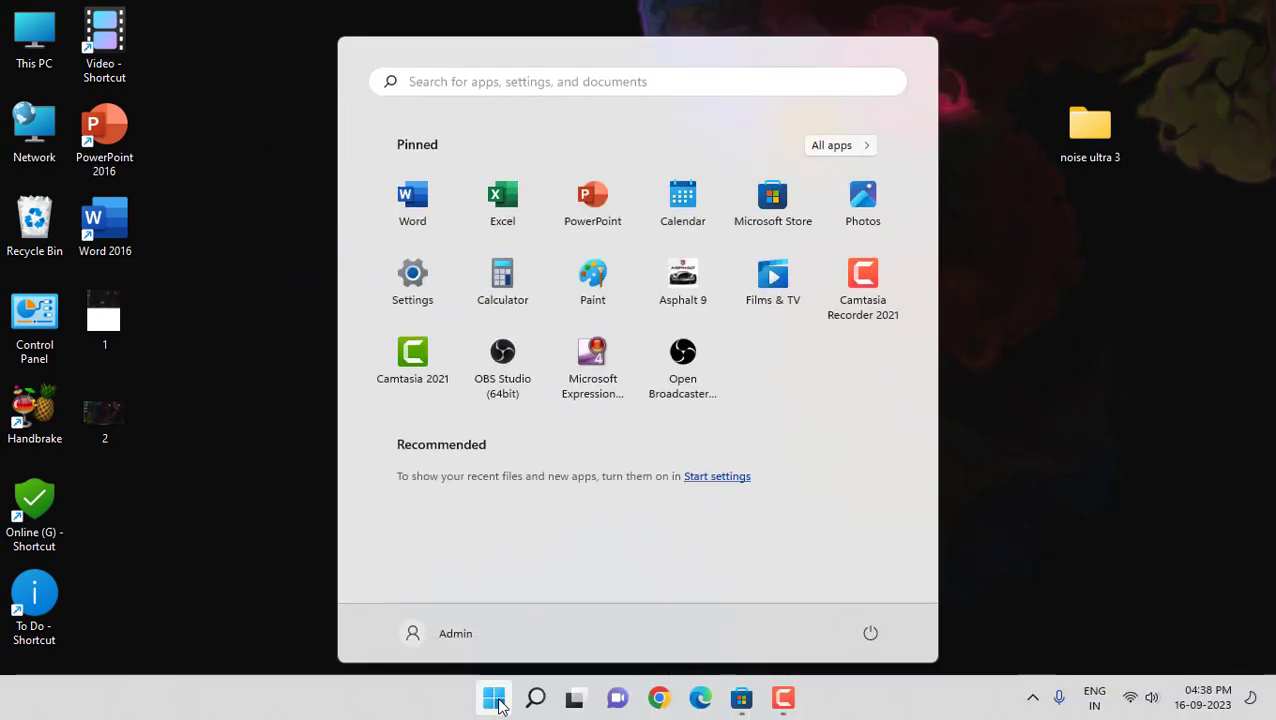
type("live")
left_click(381, 228)
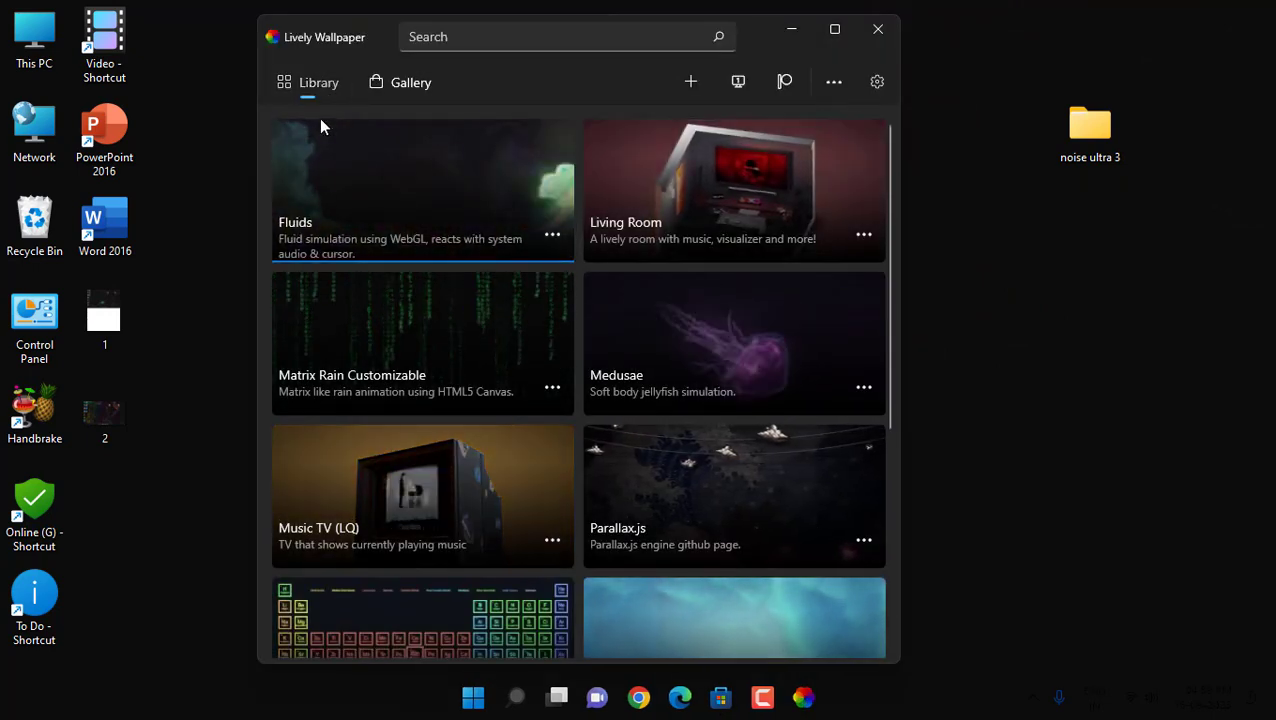
mouse_move(423, 342)
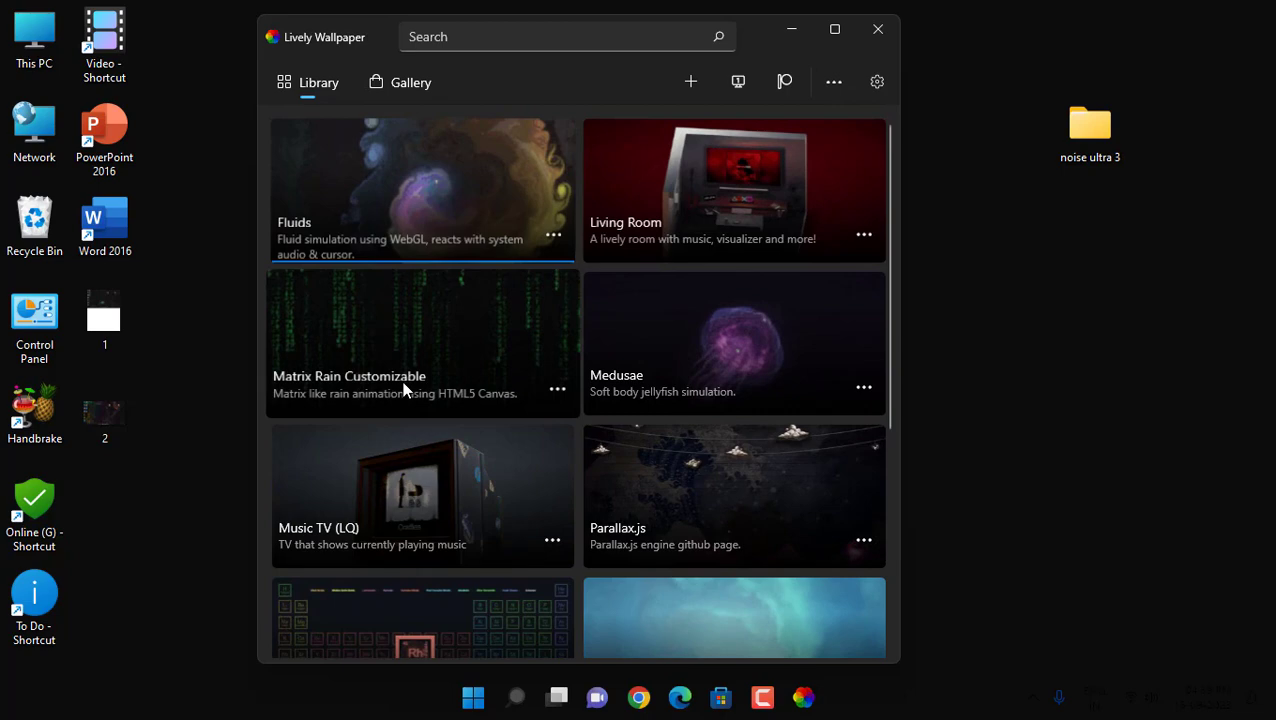
Step: Browse the installed wallpaper Library and the online Gallery, ending back in Library
scroll(390, 392, "down", 3)
scroll(431, 482, "down", 2)
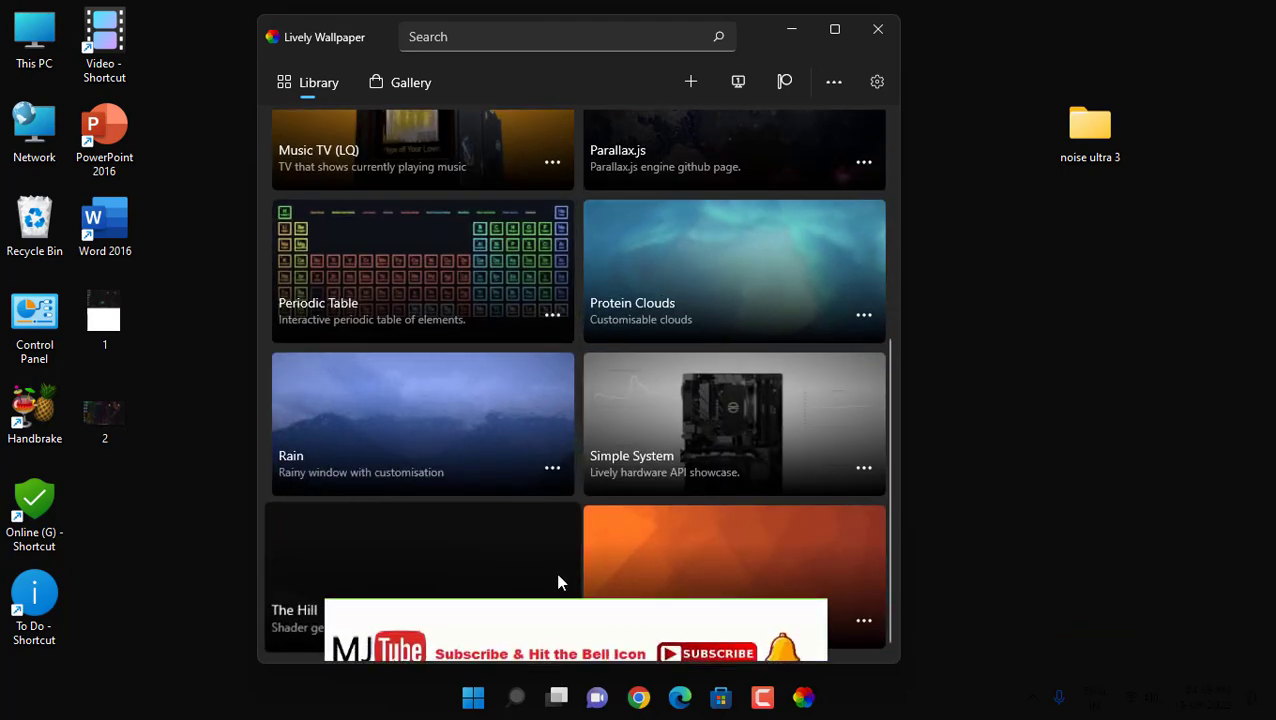
scroll(740, 390, "up", 5)
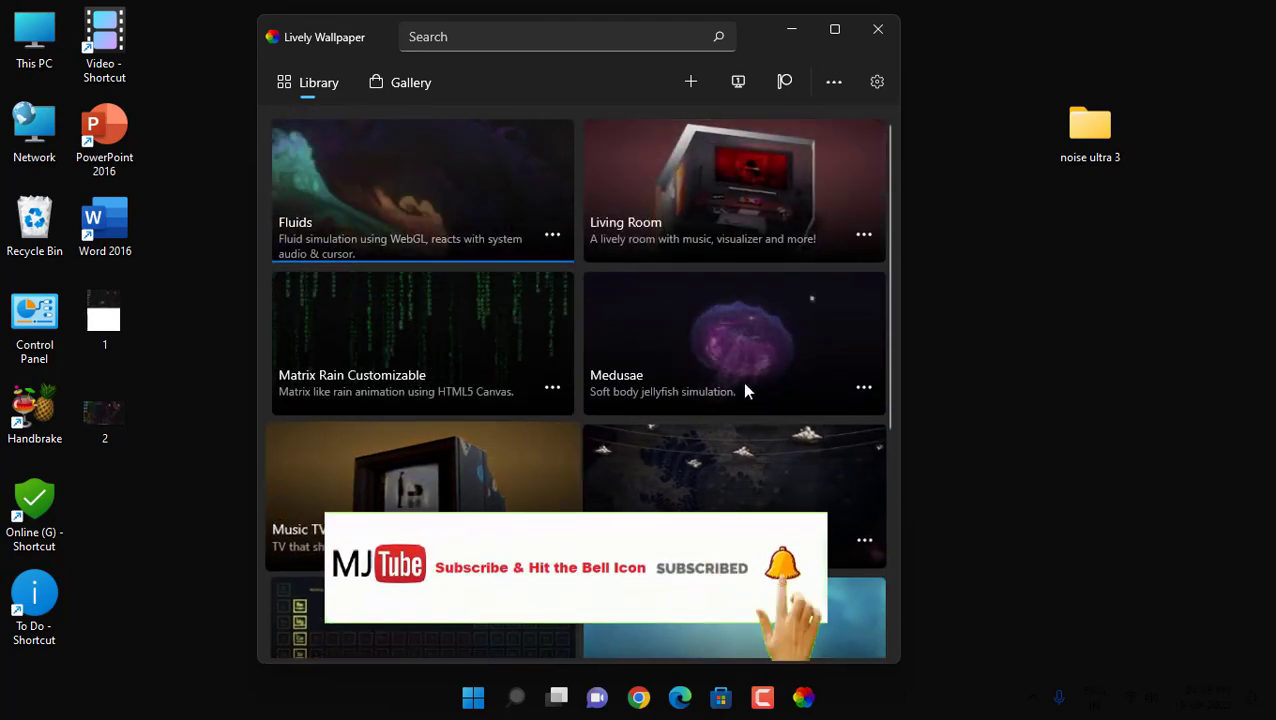
left_click(411, 85)
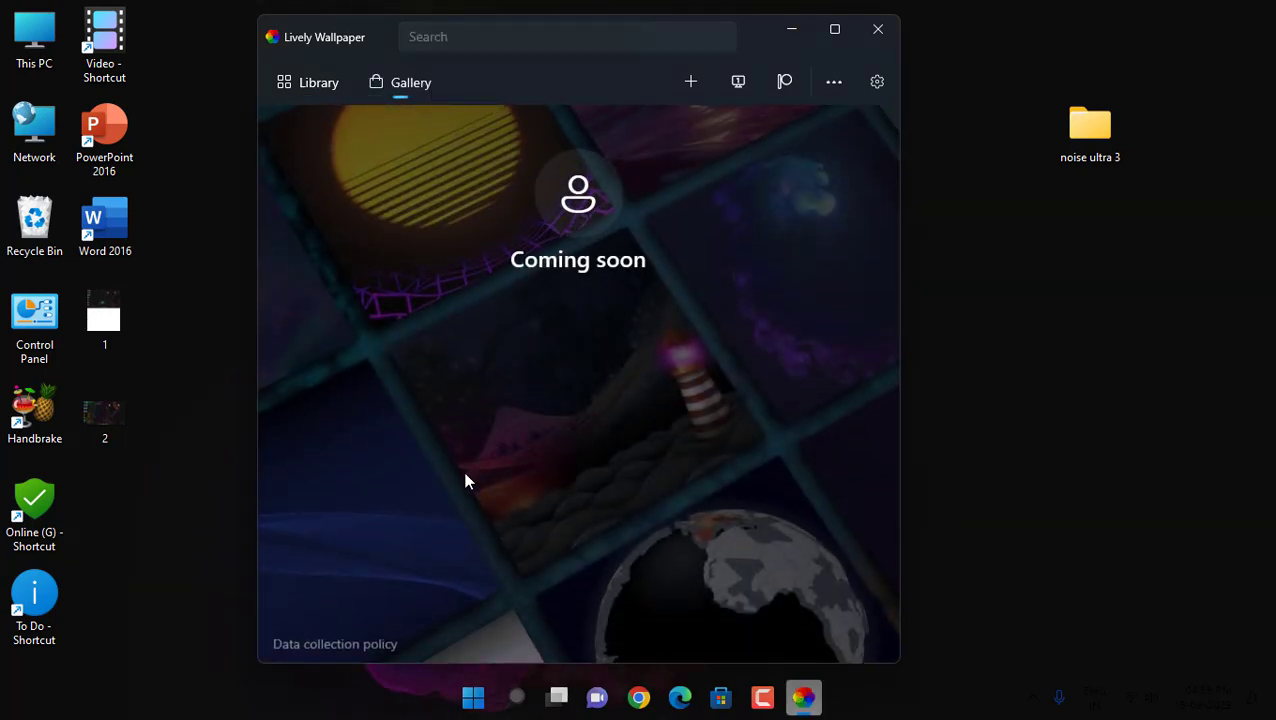
left_click(320, 85)
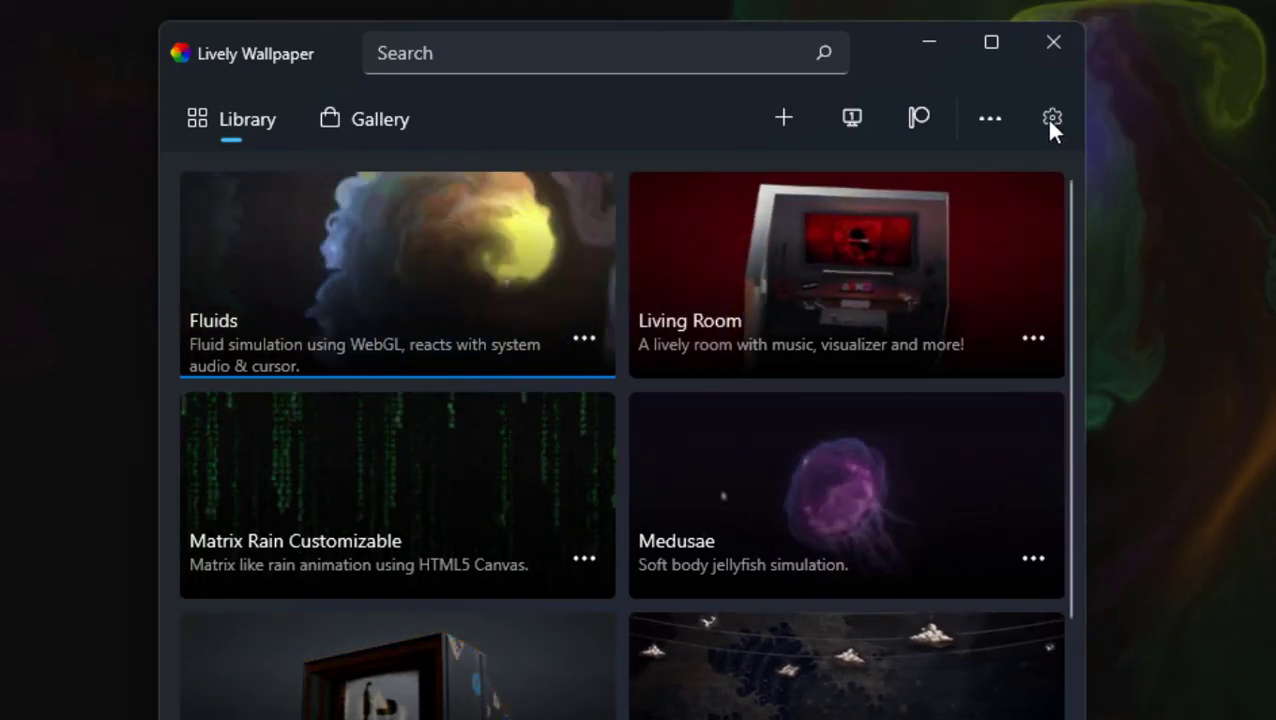
Step: Open Lively Wallpaper settings, review General and Performance, and land on the Wallpaper tab
left_click(1050, 120)
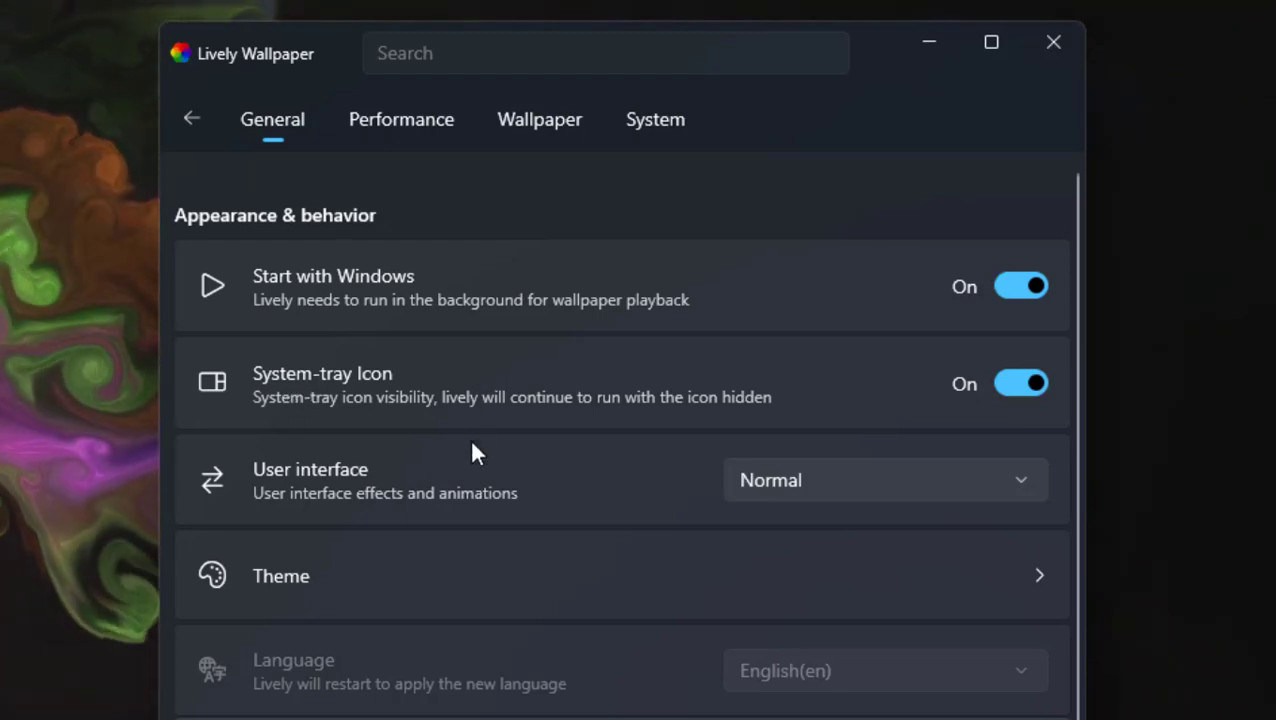
scroll(544, 598, "down", 5)
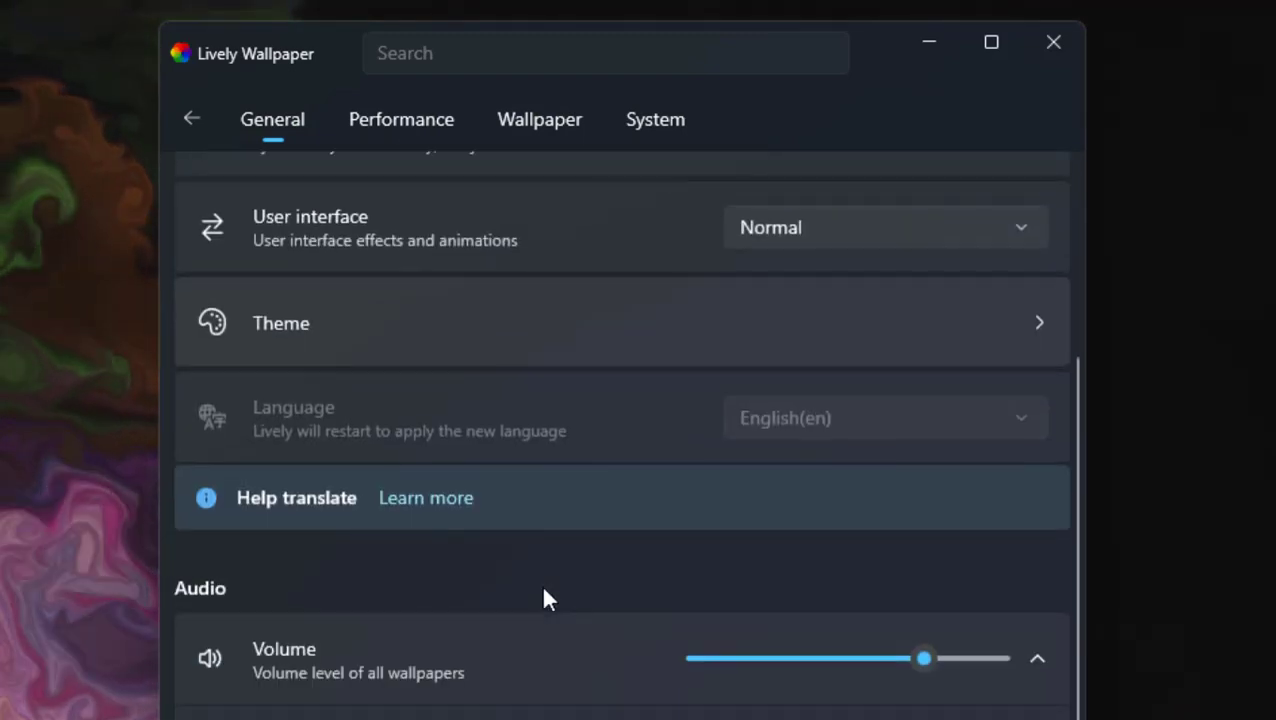
scroll(544, 598, "up", 4)
left_click(430, 122)
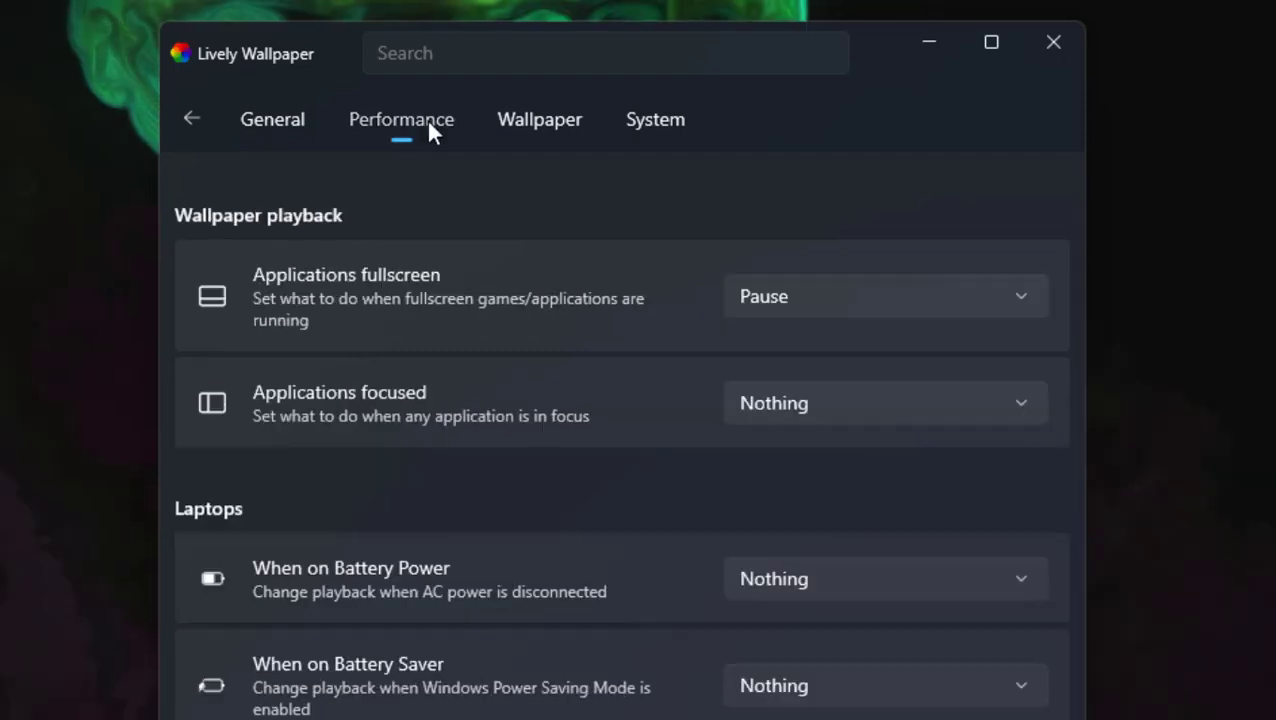
scroll(407, 633, "down", 2)
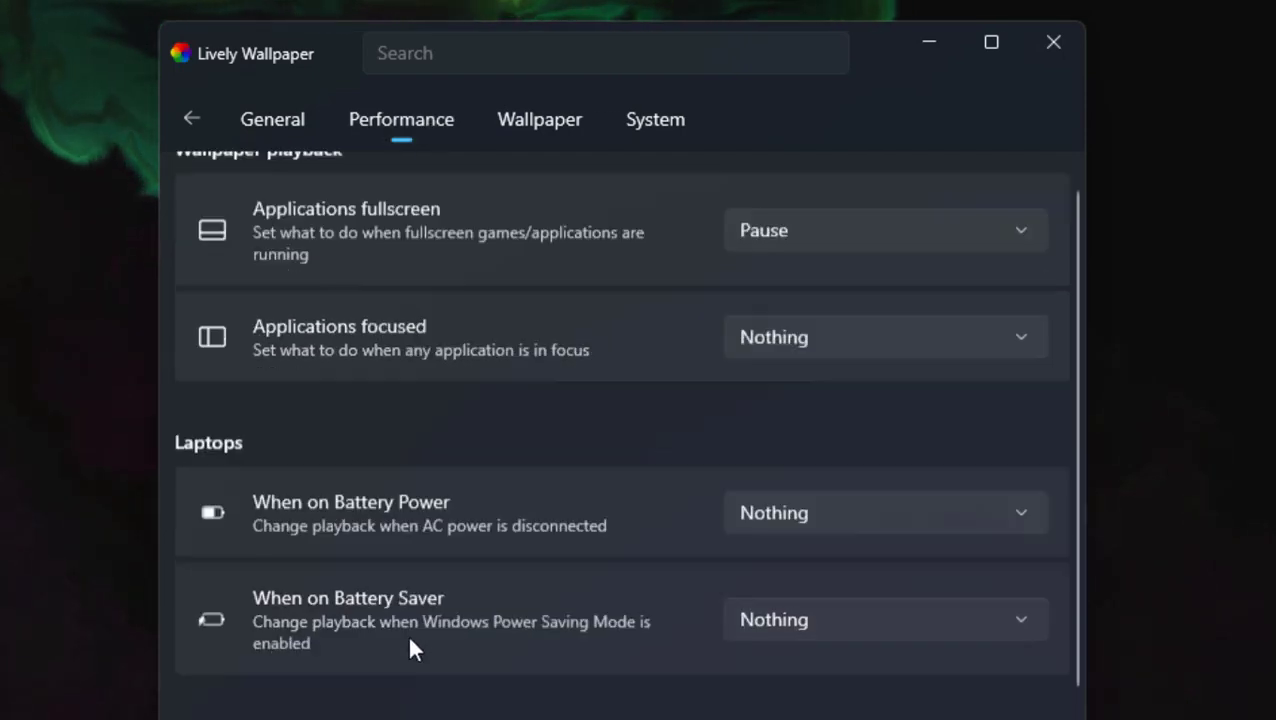
scroll(407, 633, "down", 5)
scroll(406, 634, "up", 3)
scroll(562, 516, "up", 4)
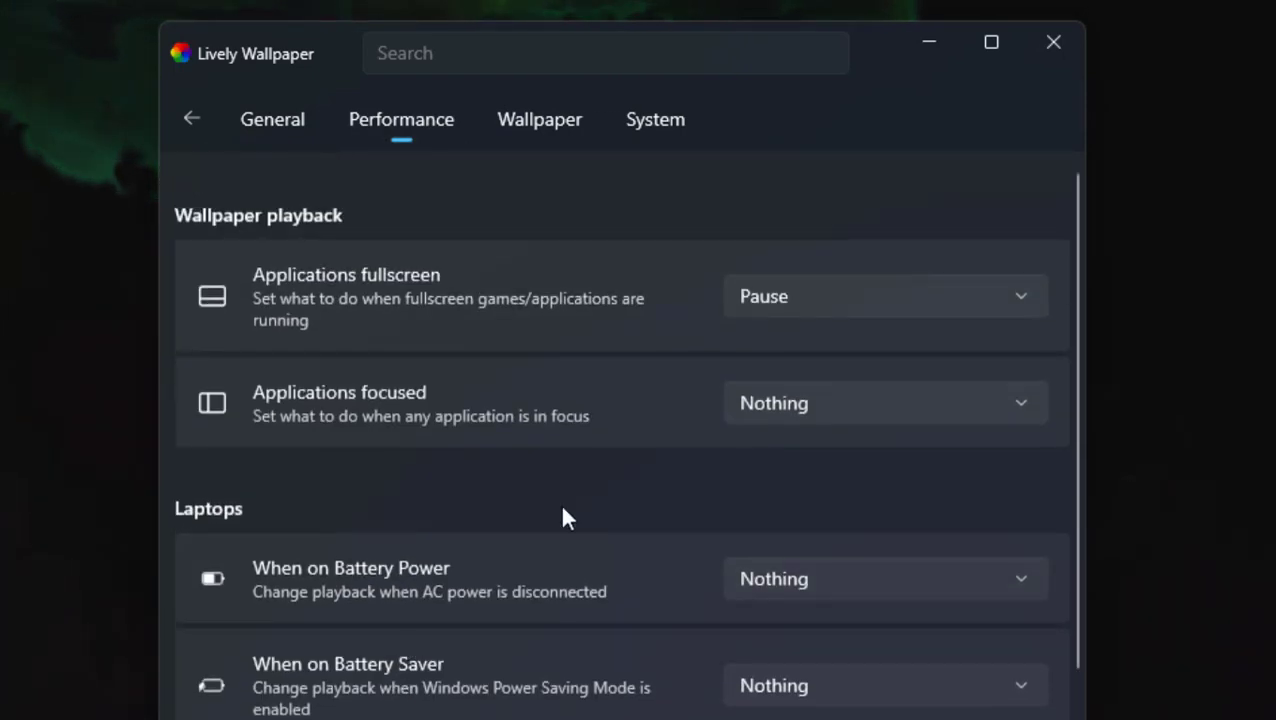
left_click(555, 128)
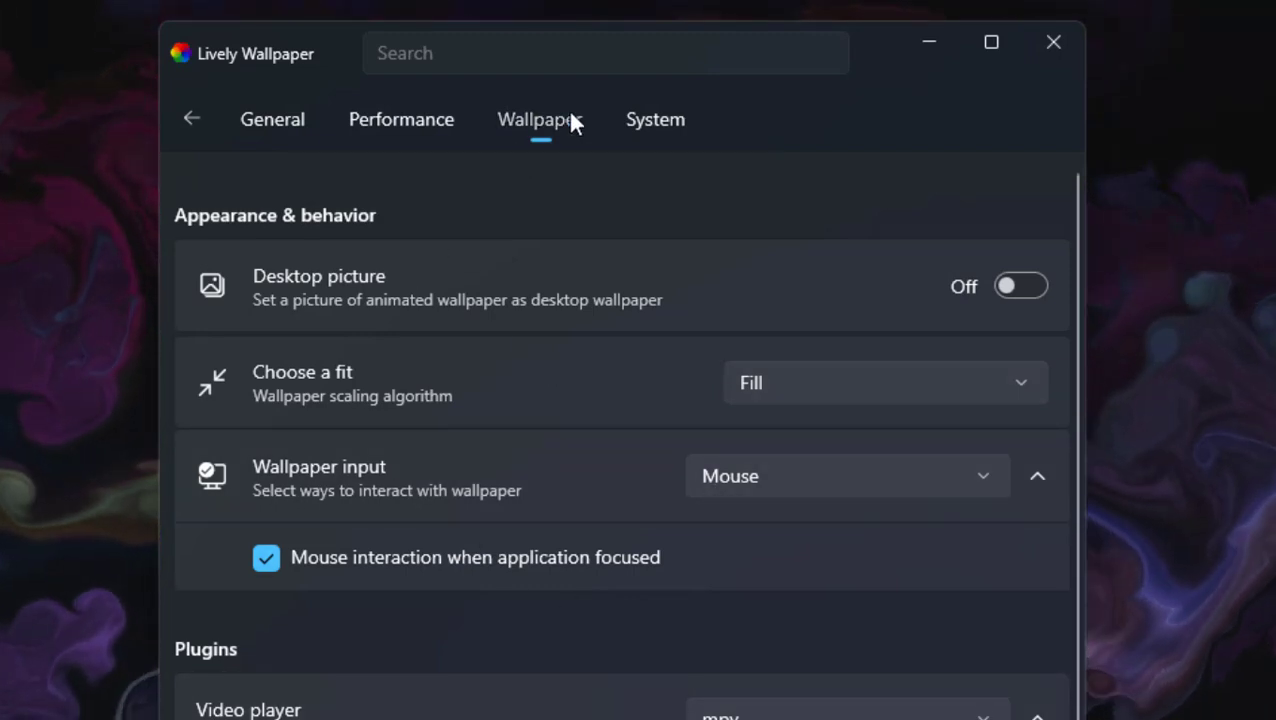
Step: In the System tab, switch the taskbar theme to Clear, then to Off
left_click(650, 119)
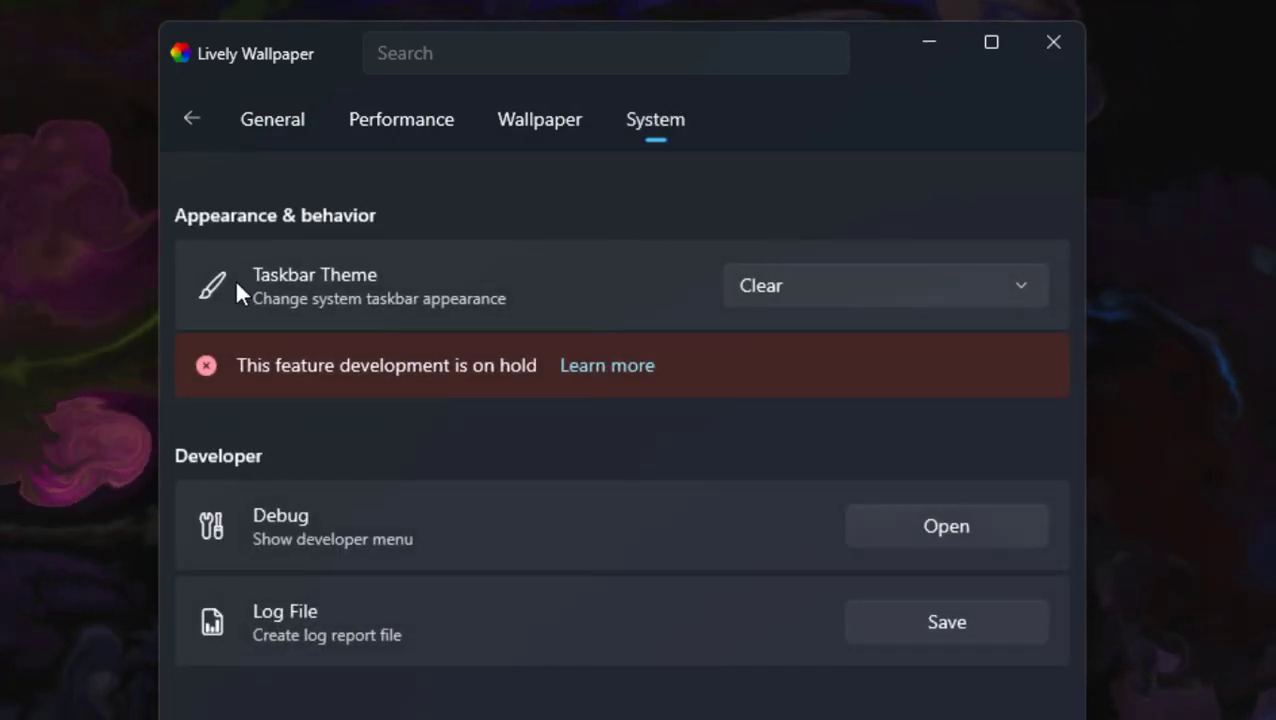
left_click(849, 293)
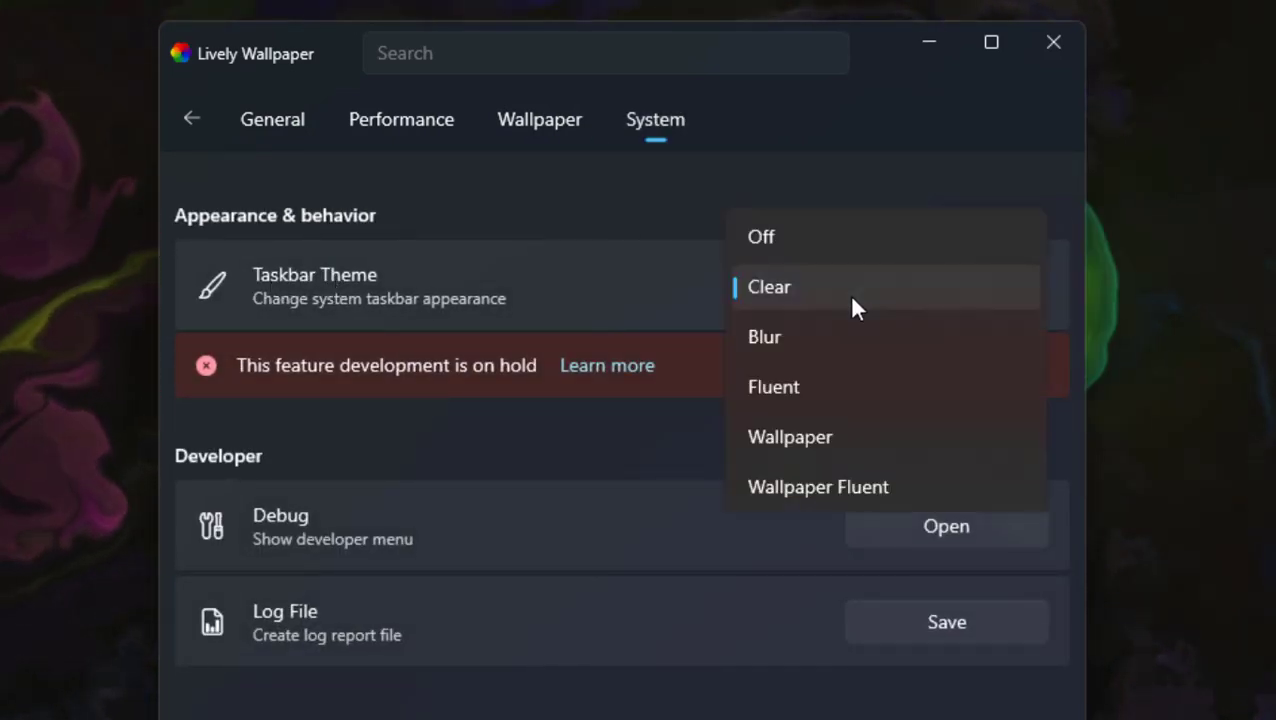
left_click(800, 290)
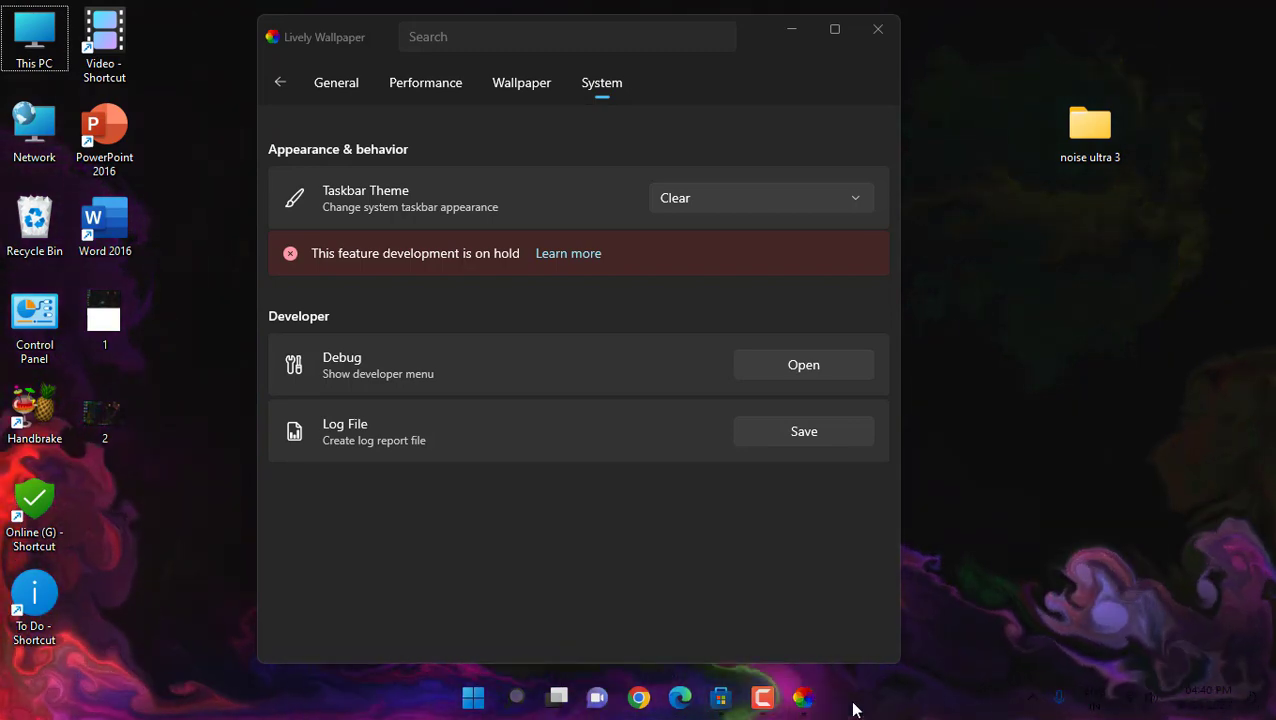
left_click(718, 198)
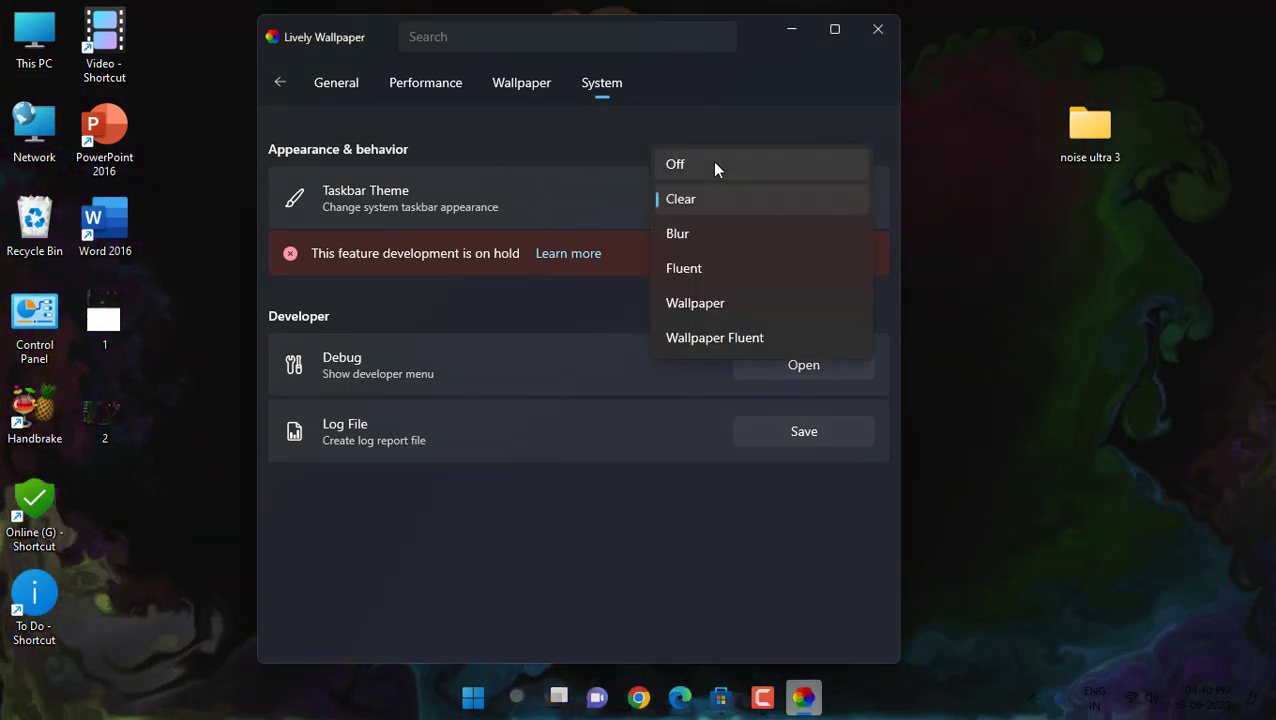
left_click(712, 164)
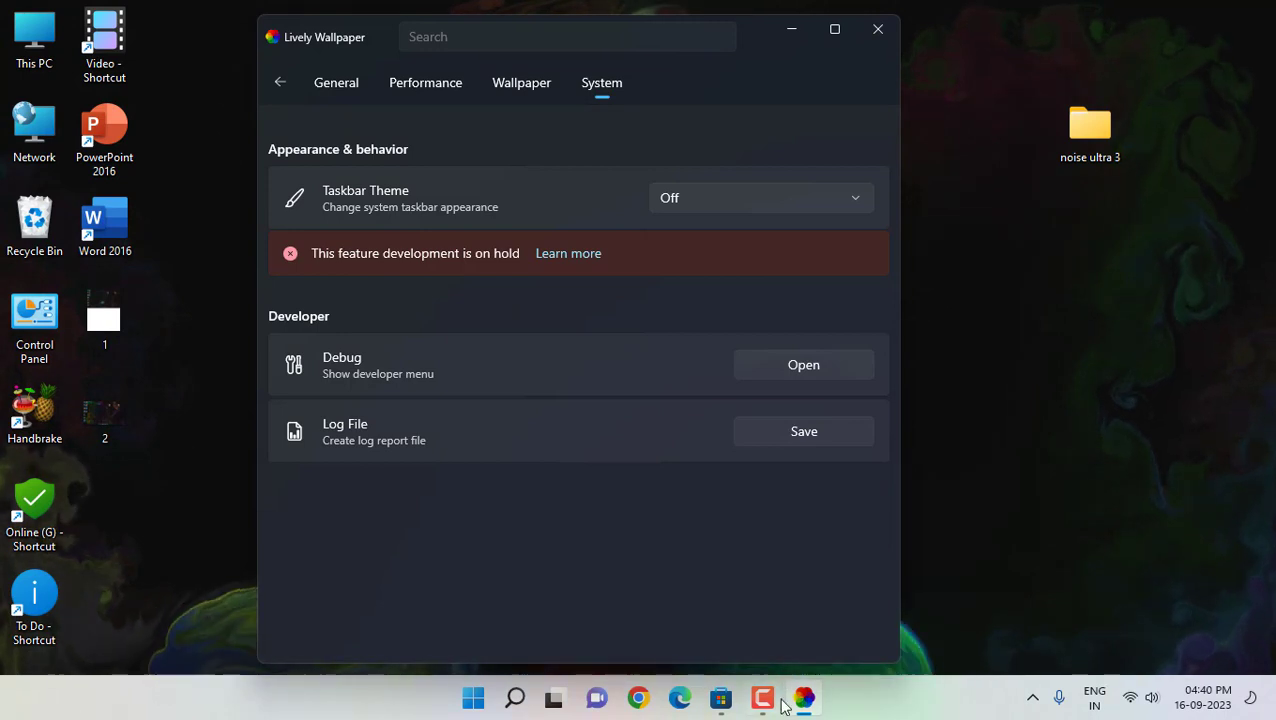
Step: Try the Blur and Fluent taskbar themes, then settle on Clear
left_click(728, 188)
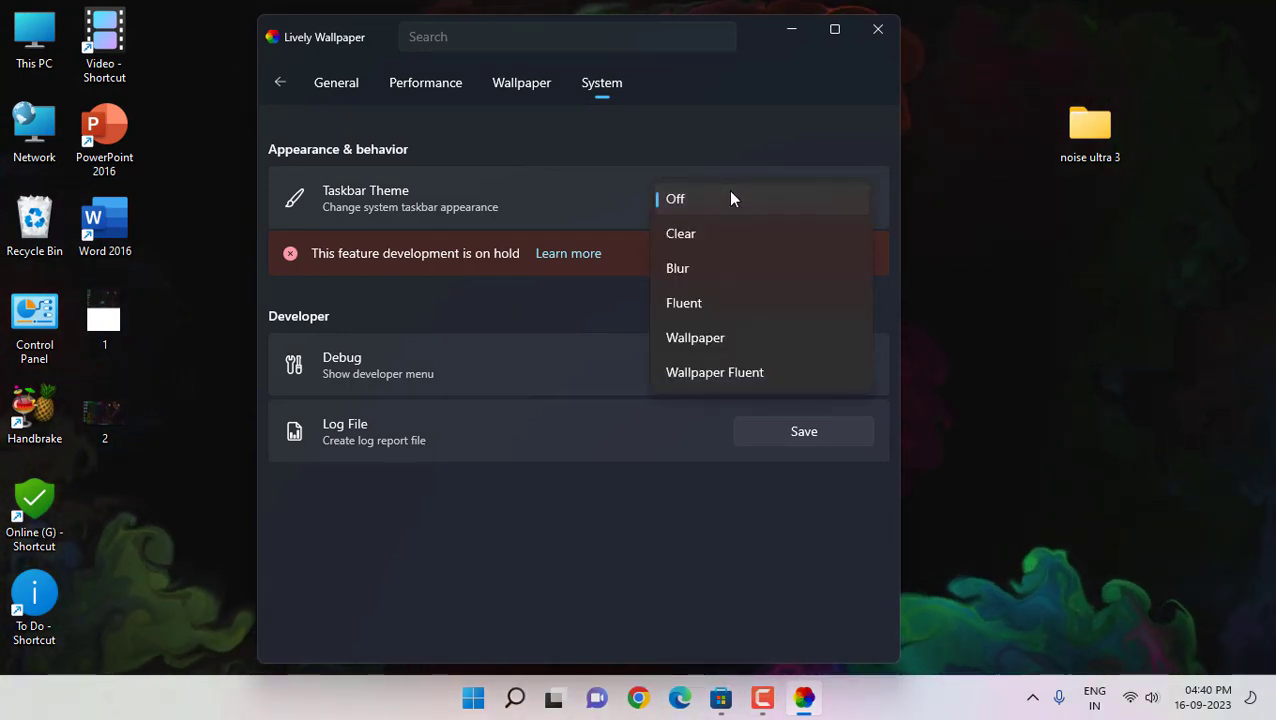
left_click(707, 268)
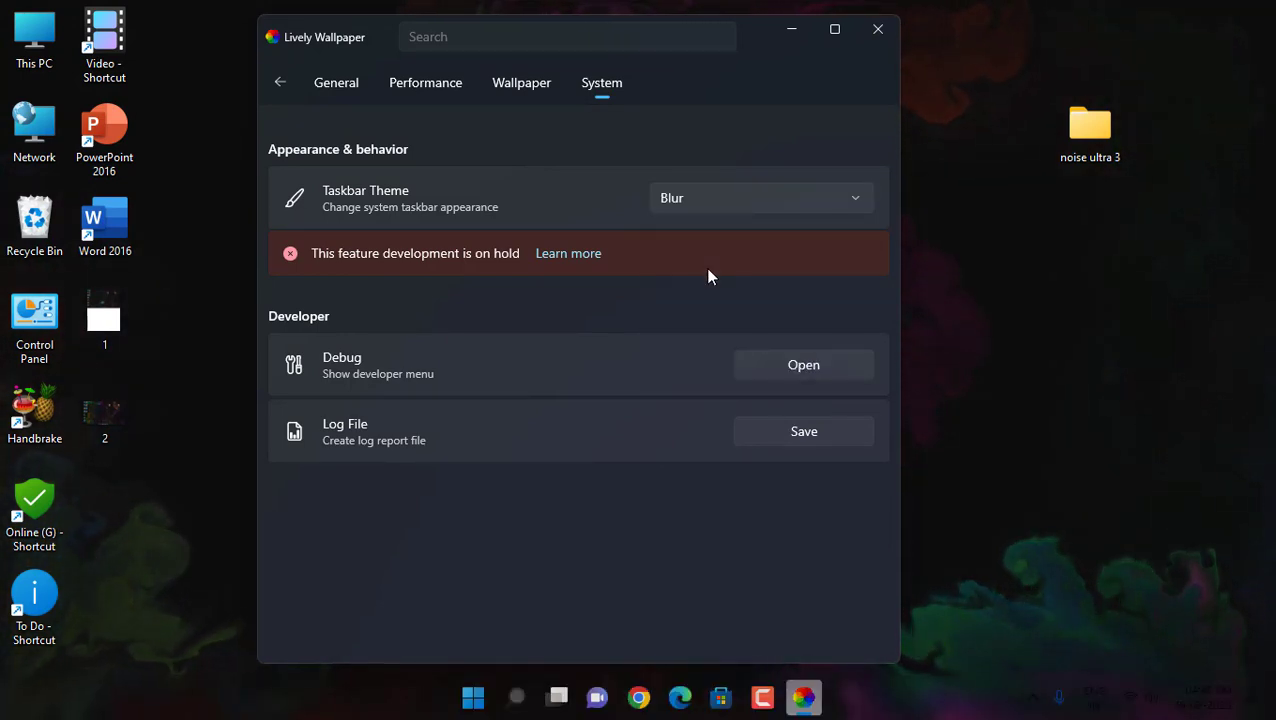
left_click(727, 195)
left_click(719, 235)
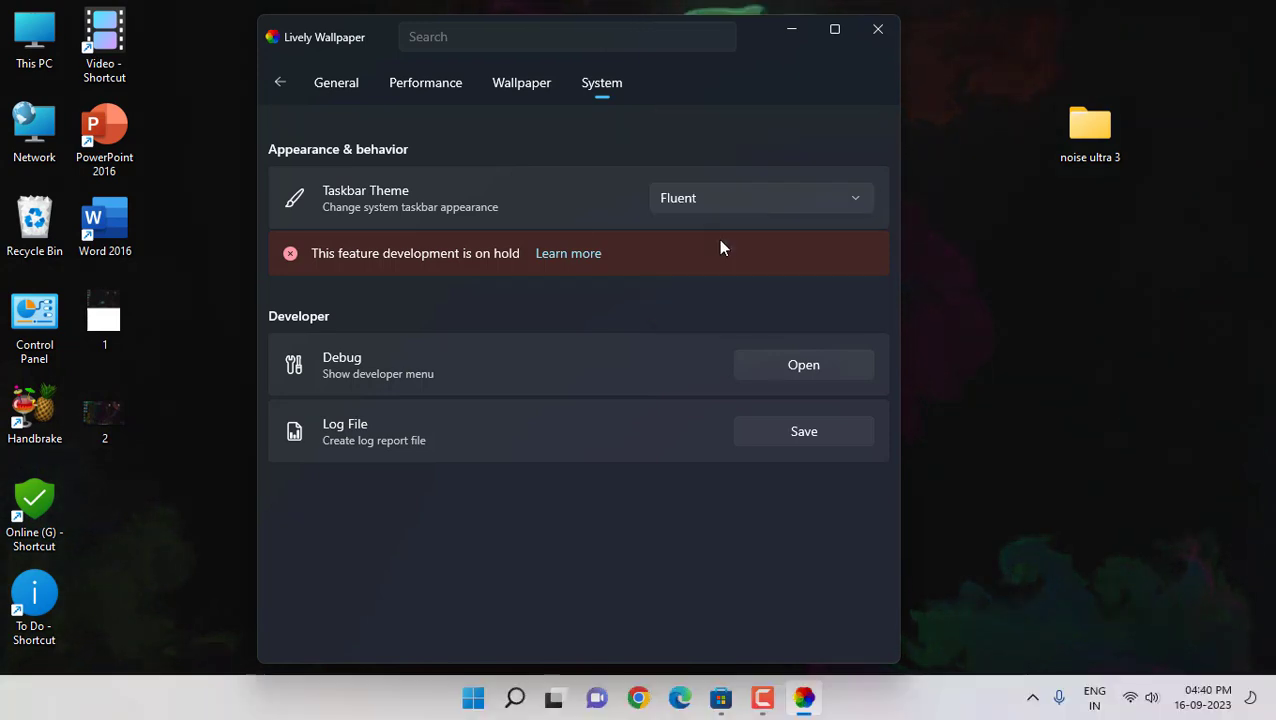
left_click(737, 192)
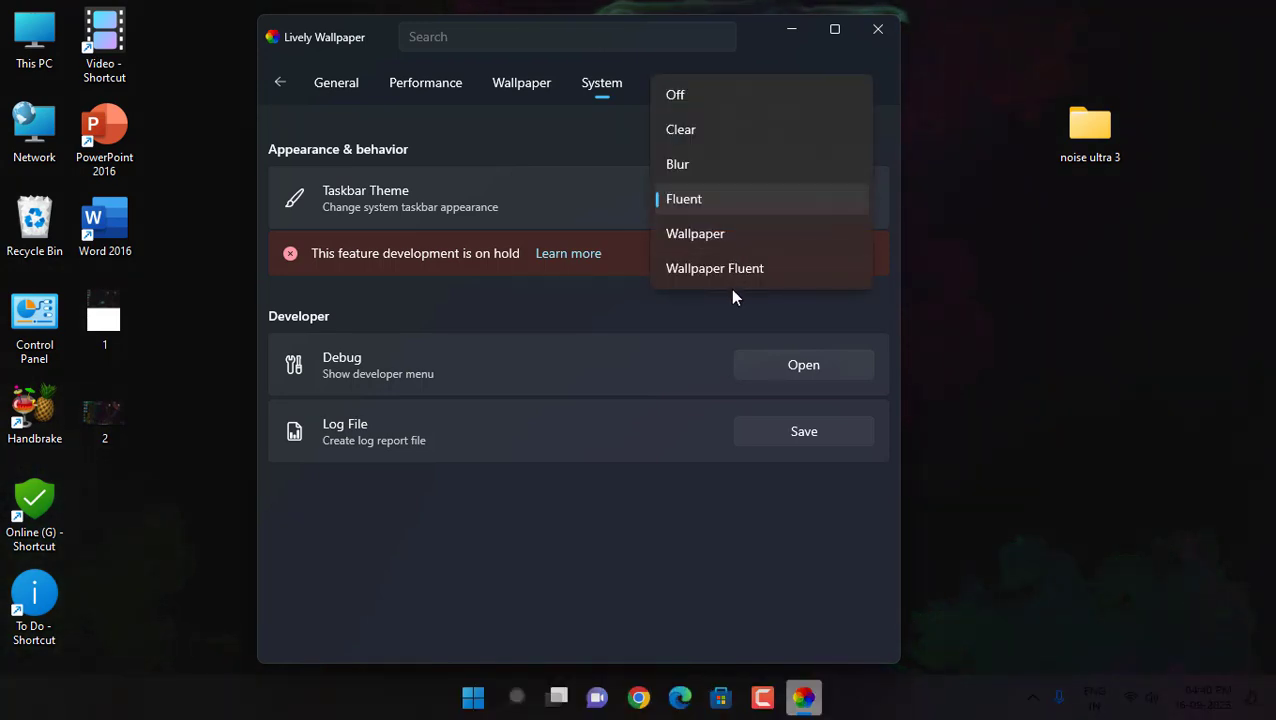
left_click(710, 130)
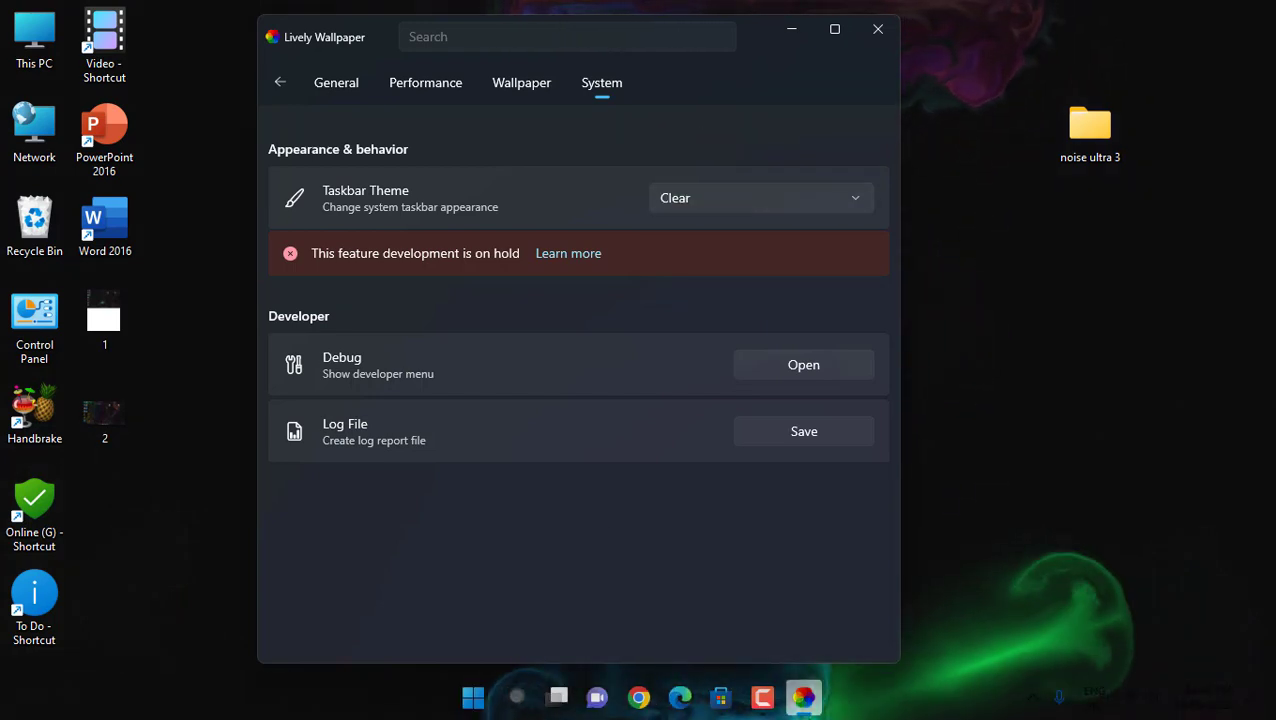
Step: Close Lively Wallpaper and refresh the desktop from its right-click menu
left_click(879, 30)
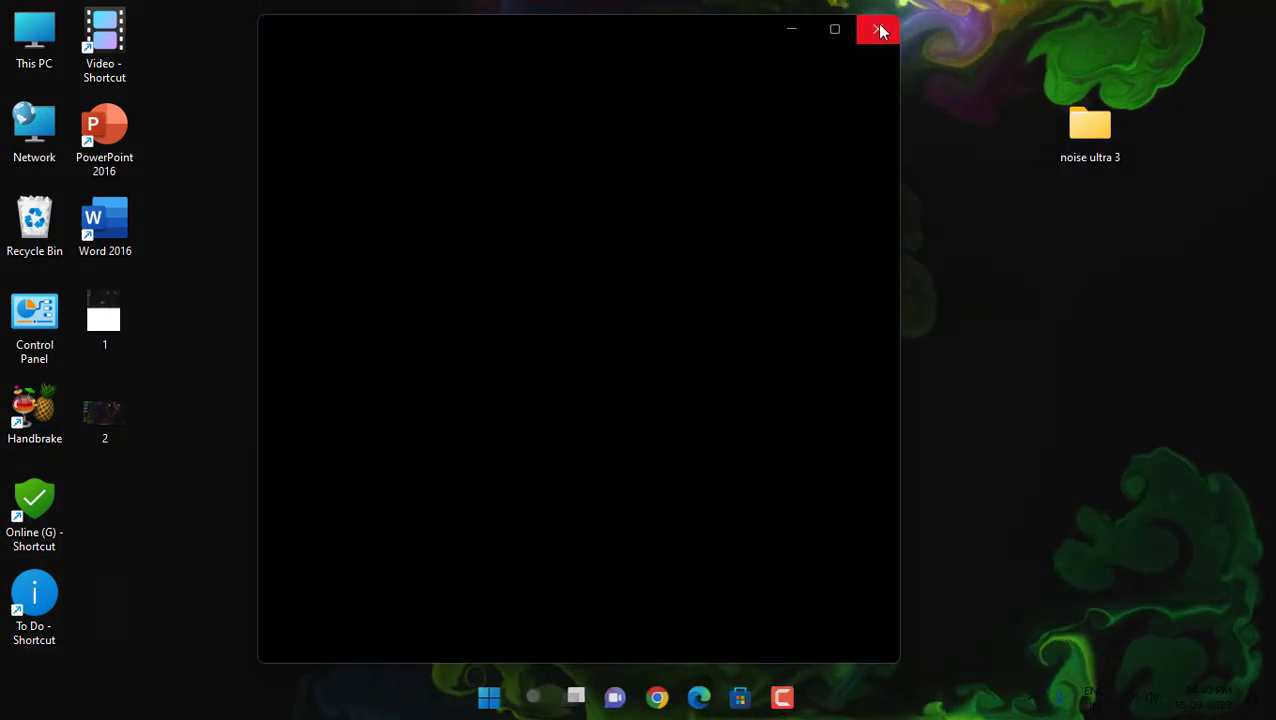
right_click(545, 97)
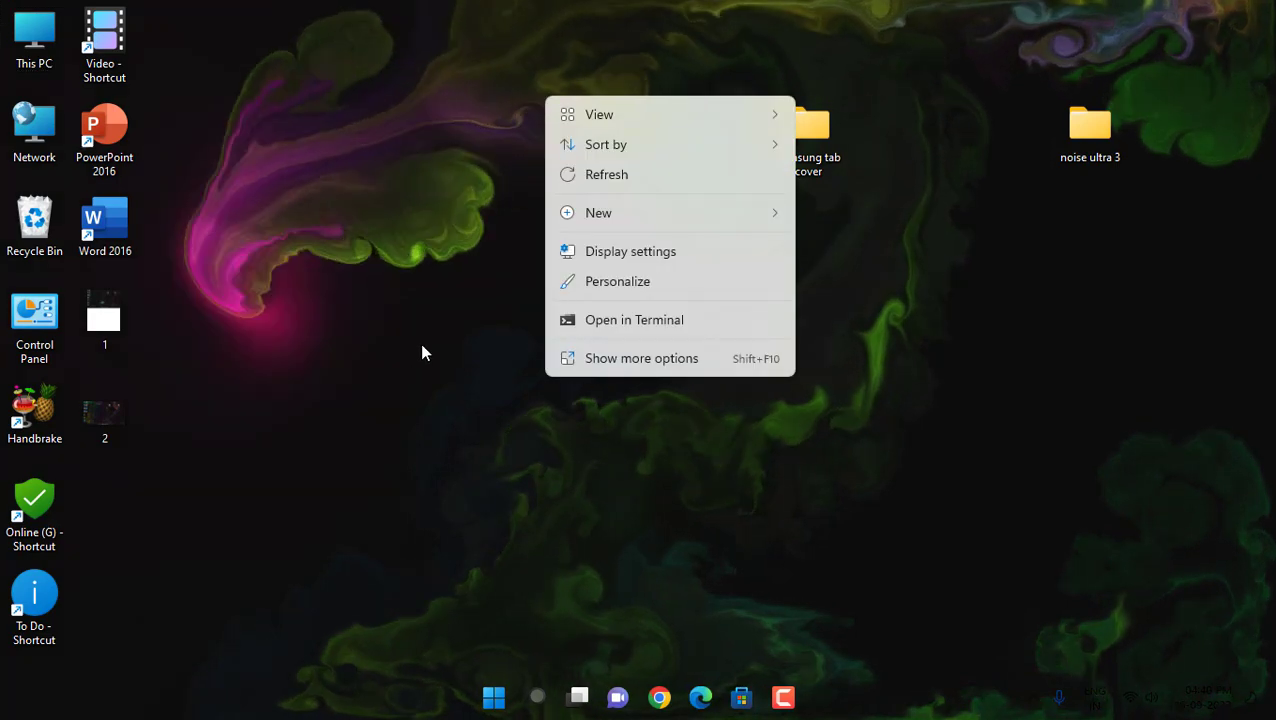
left_click(624, 172)
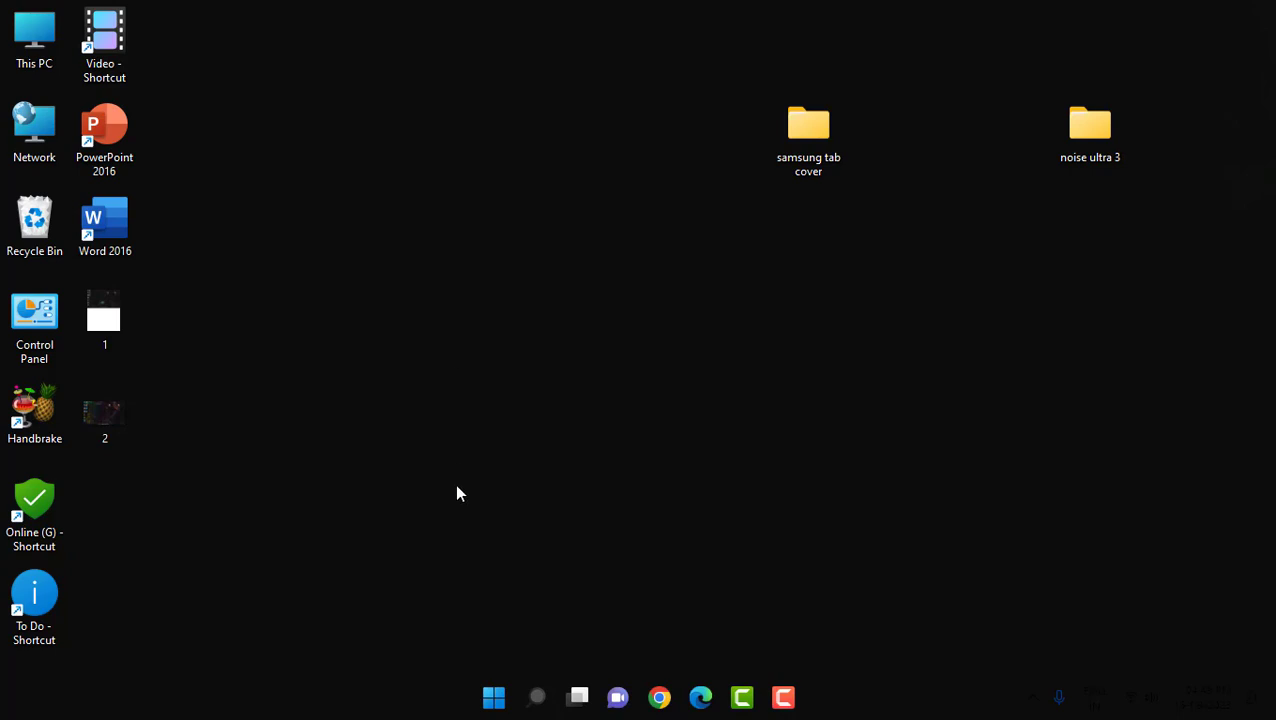
Step: Open Windows Settings to the Apps & features list
left_click(493, 697)
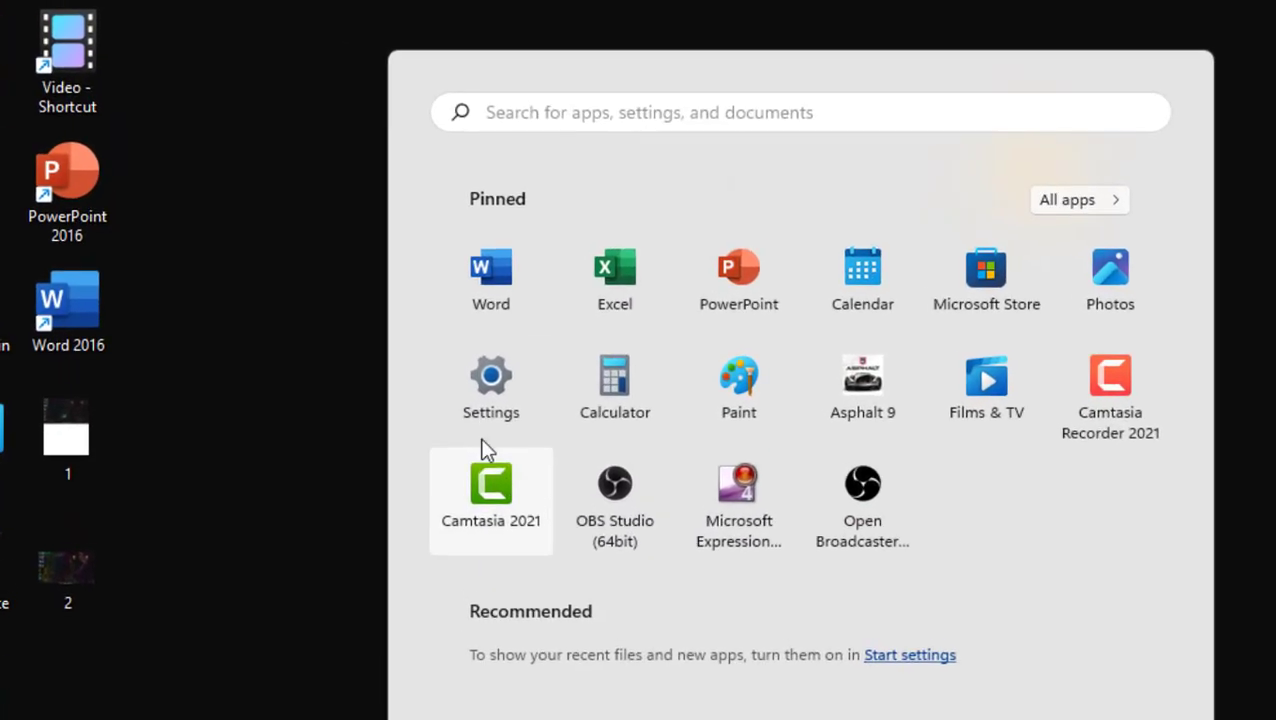
left_click(486, 396)
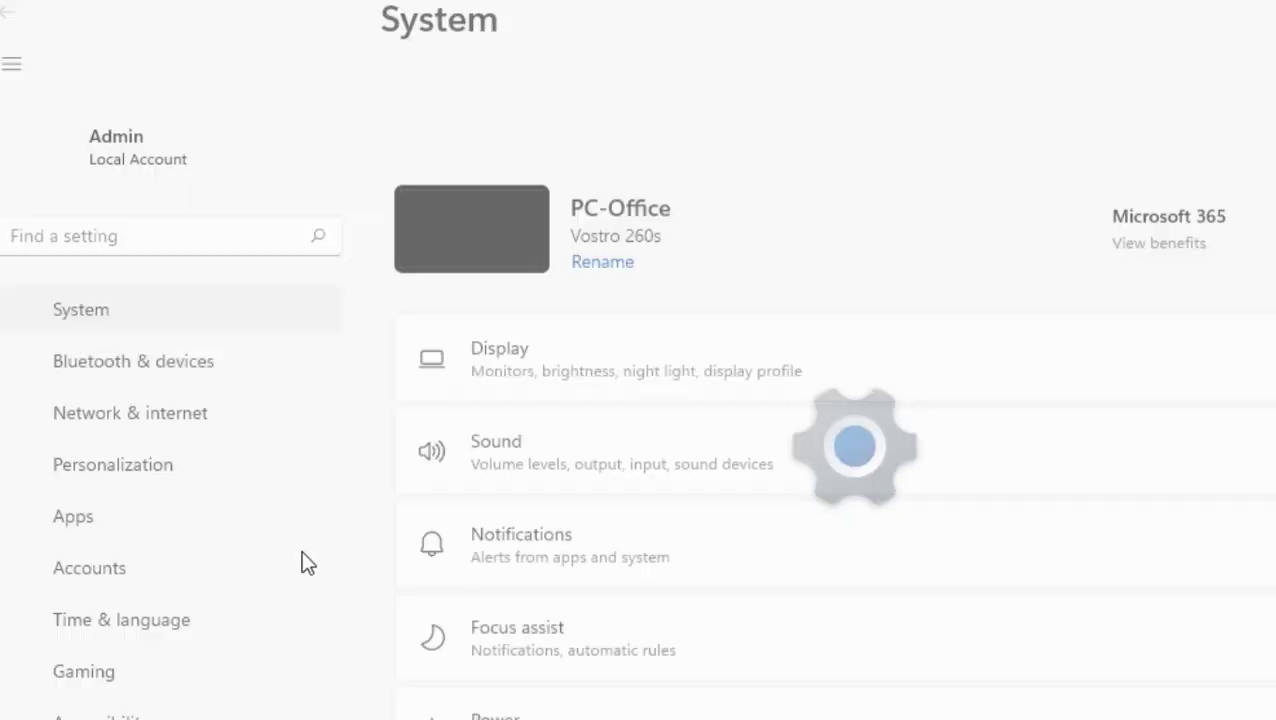
left_click(109, 465)
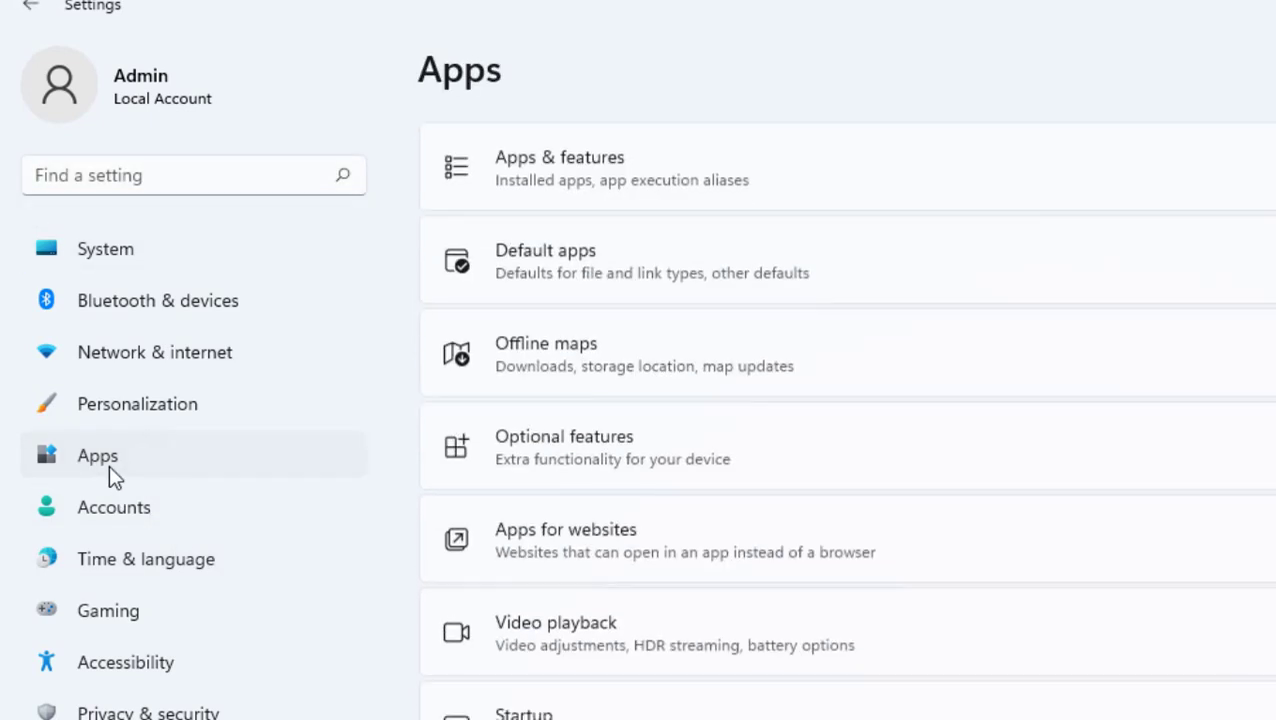
left_click(537, 175)
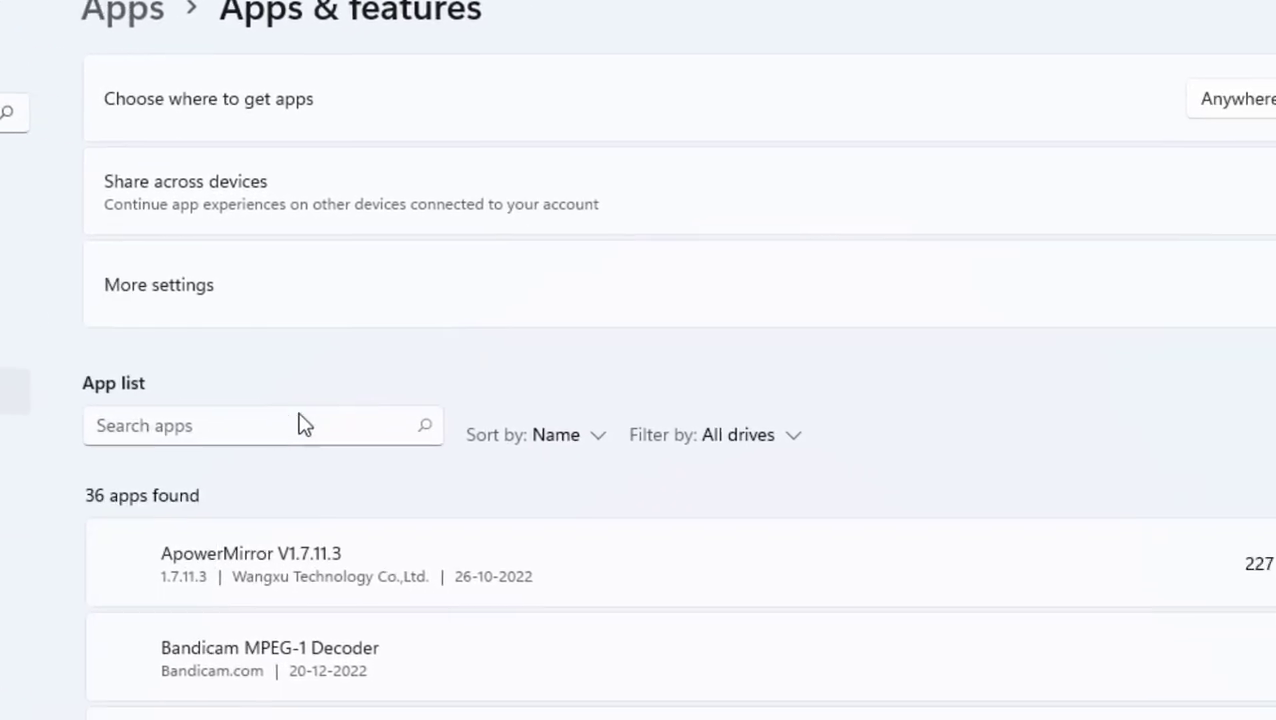
Step: Filter the installed apps for 'livel' and attempt to uninstall Lively Wallpaper
left_click(215, 422)
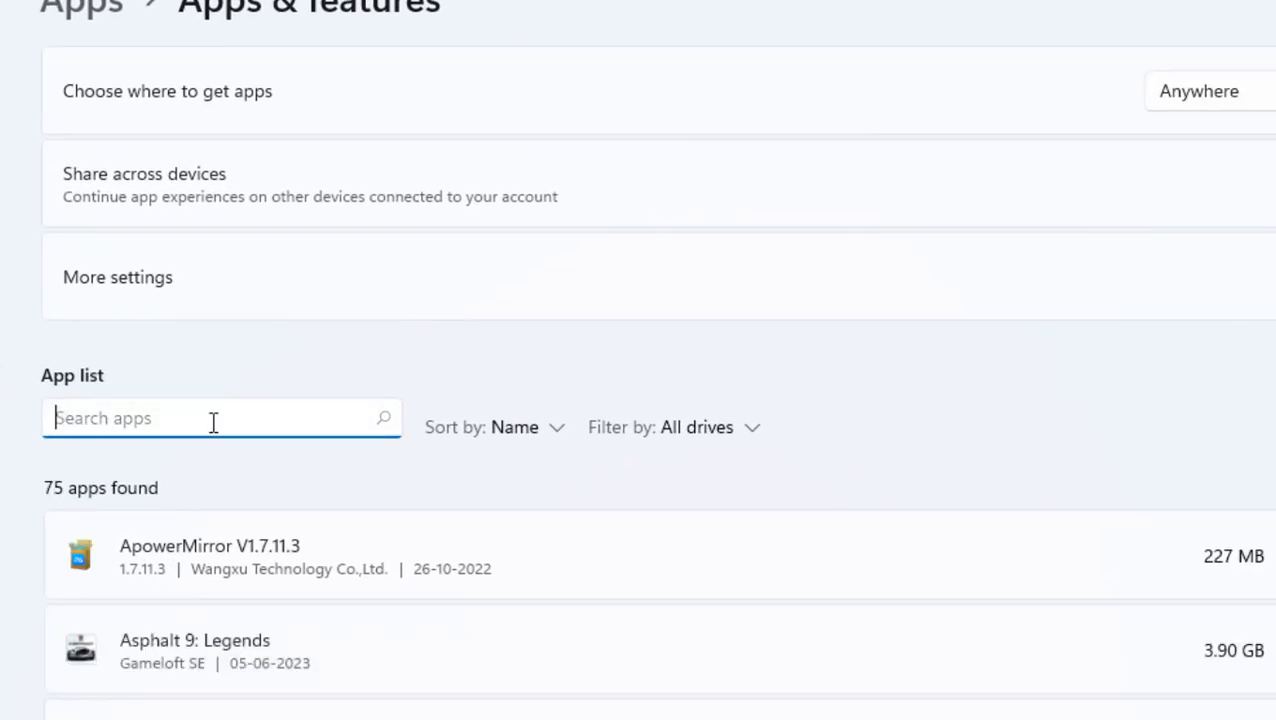
type(";ive")
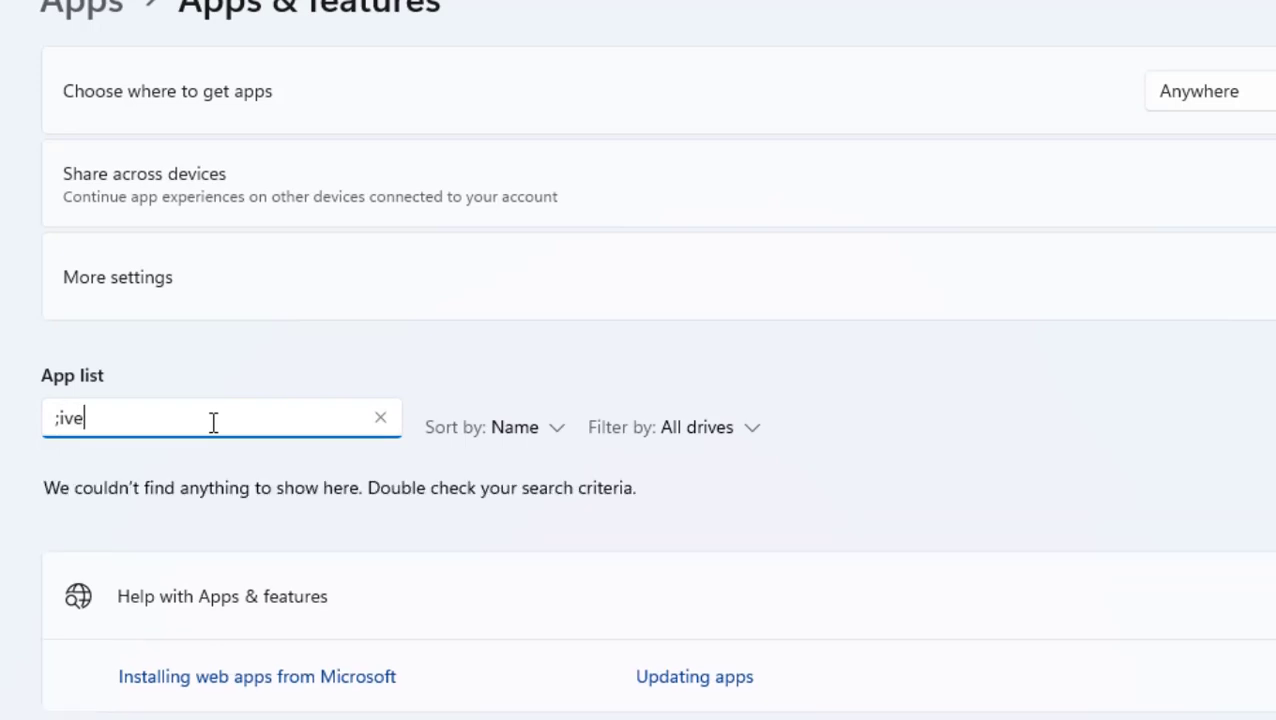
key("BackSpace")
key("BackSpace")
key("BackSpace")
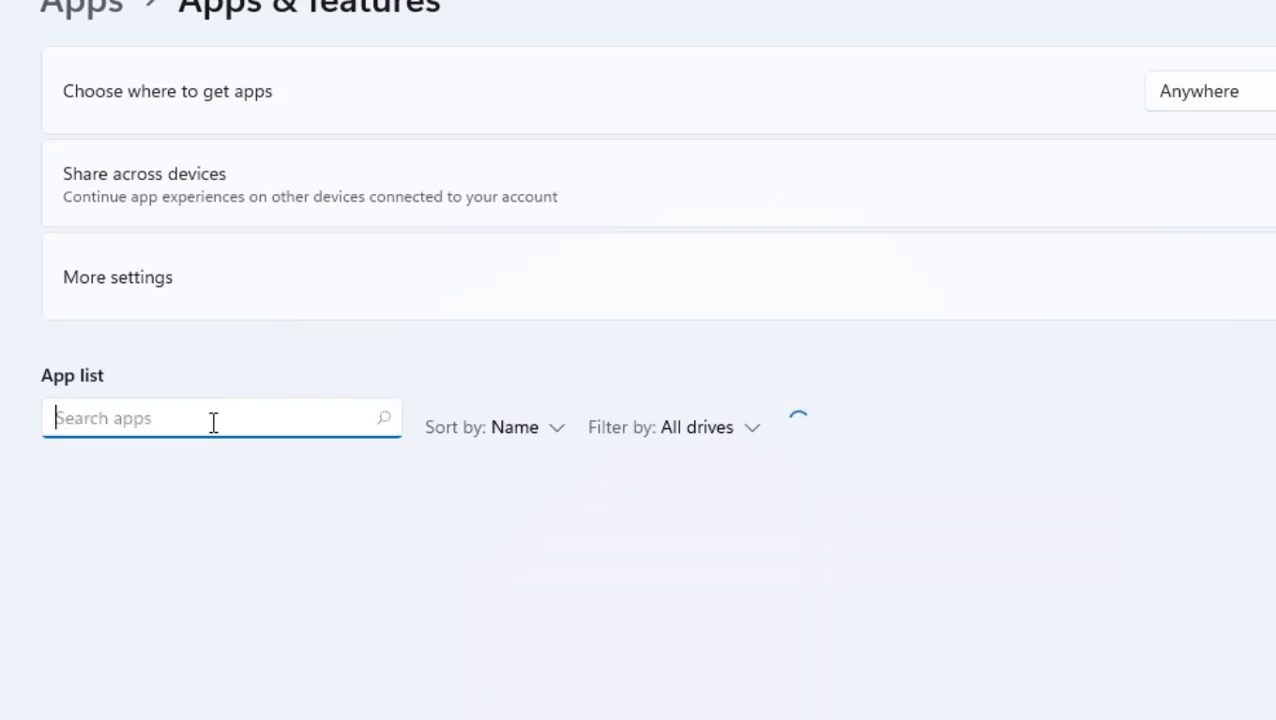
type("livel")
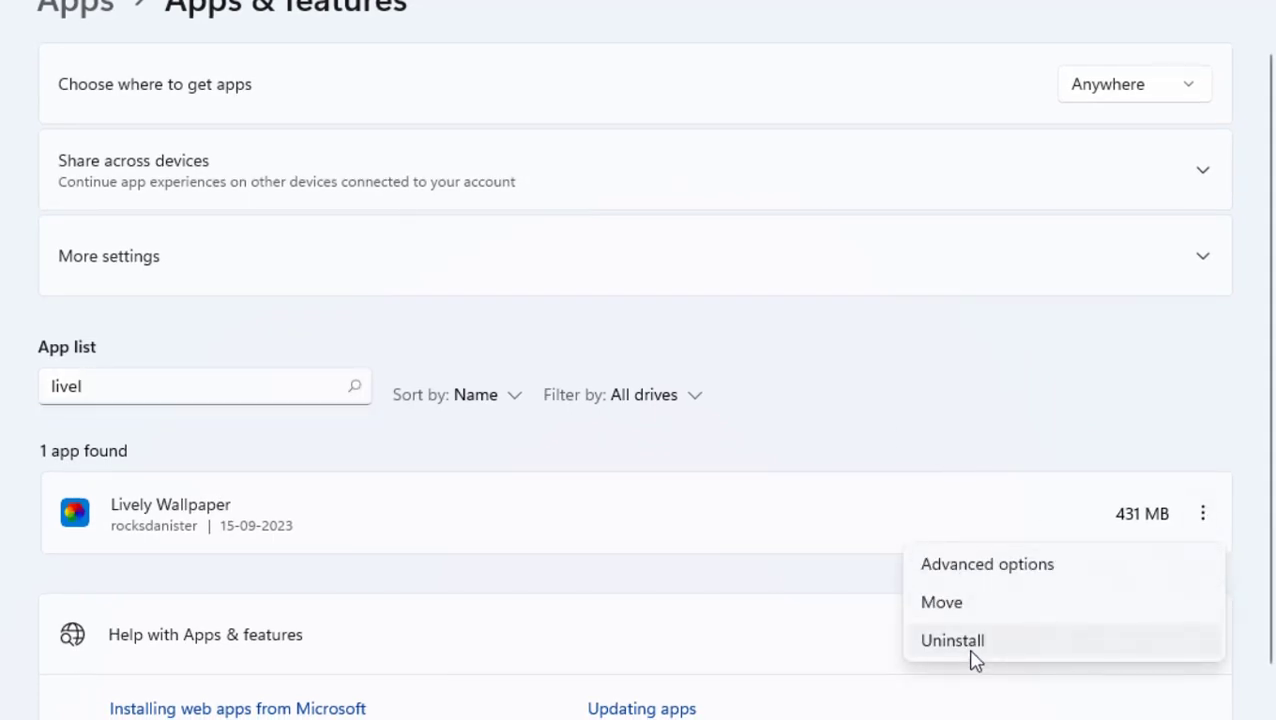
left_click(955, 641)
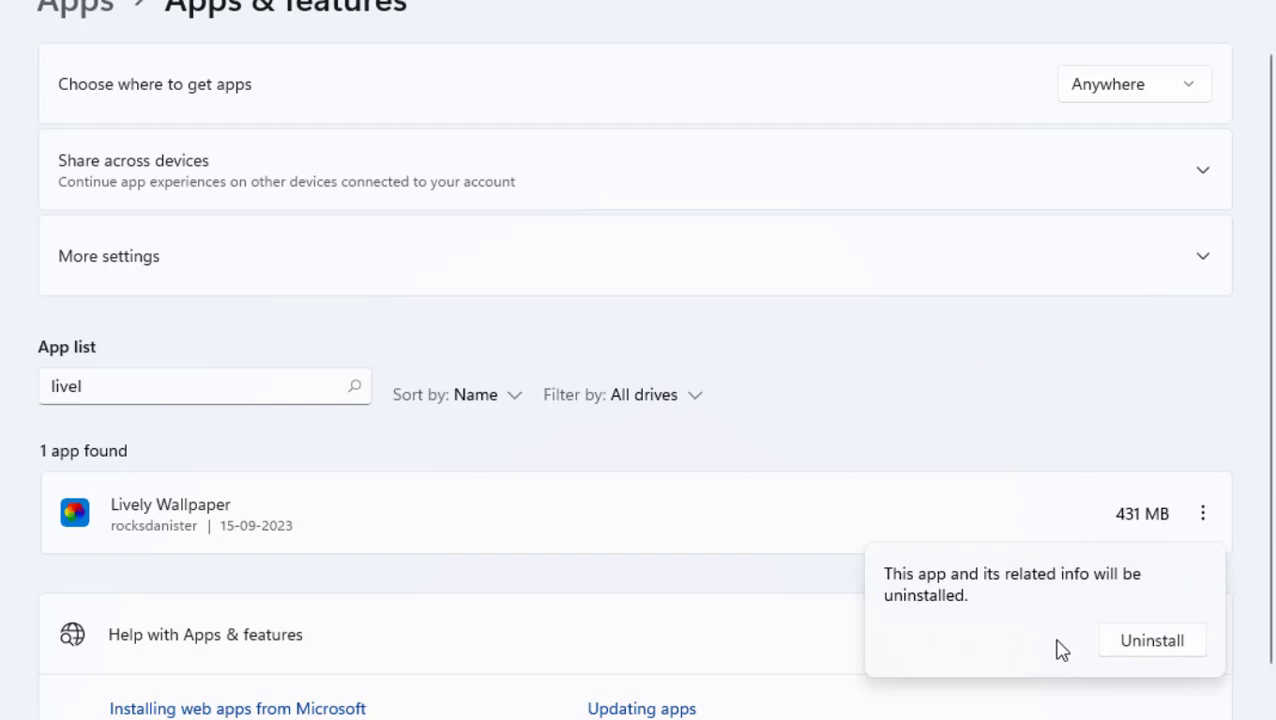
key("Escape")
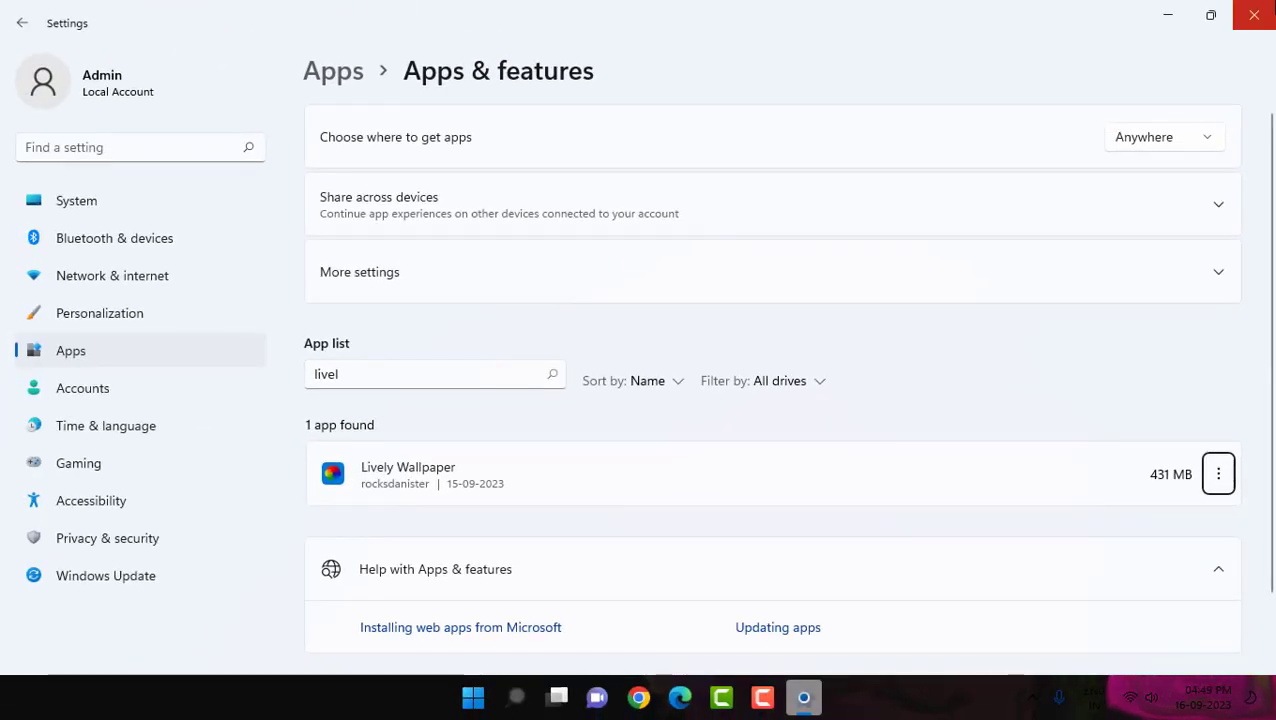
left_click(1254, 15)
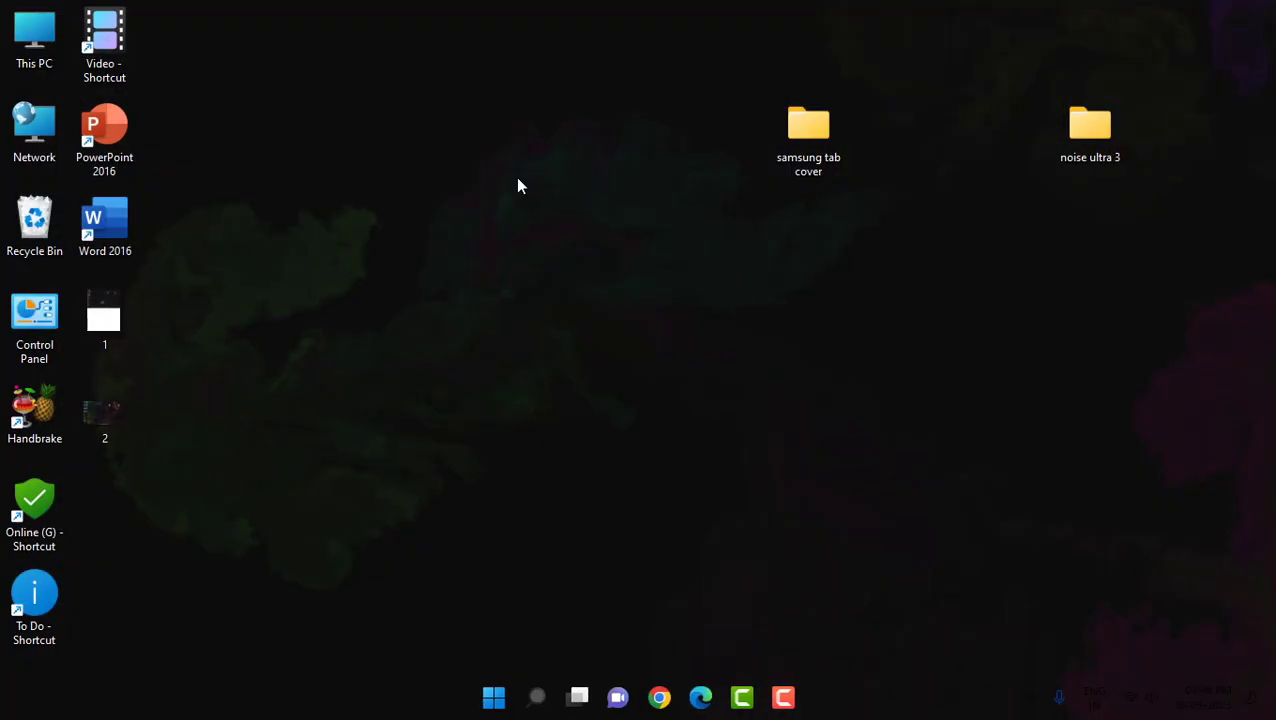